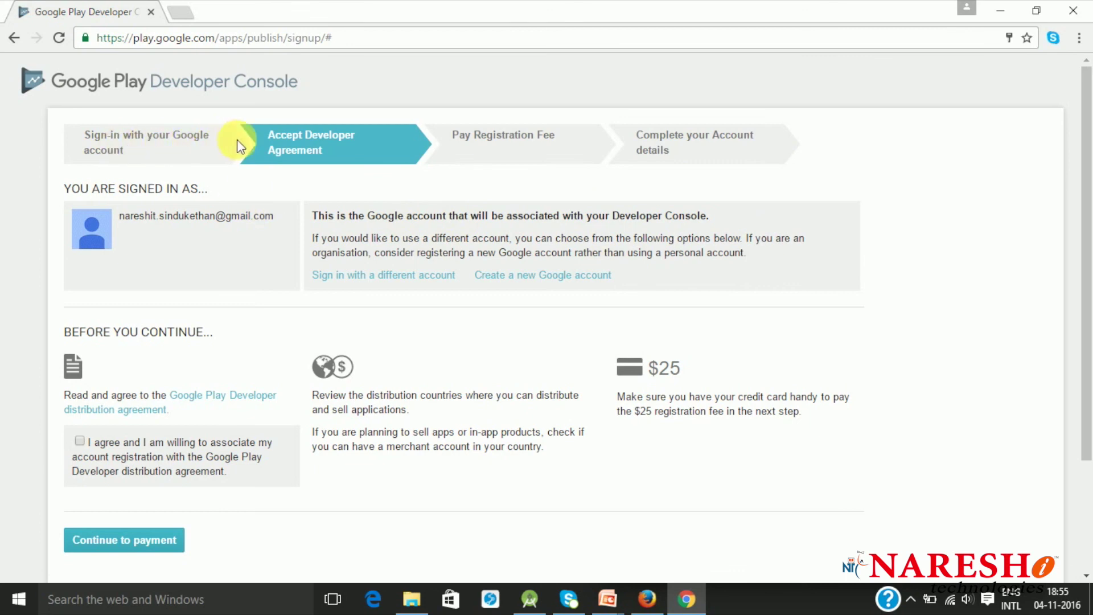
Open the Google Play Developer distribution agreement in a separate browser tab and bring it to the front.
right_click(239, 397)
click(261, 408)
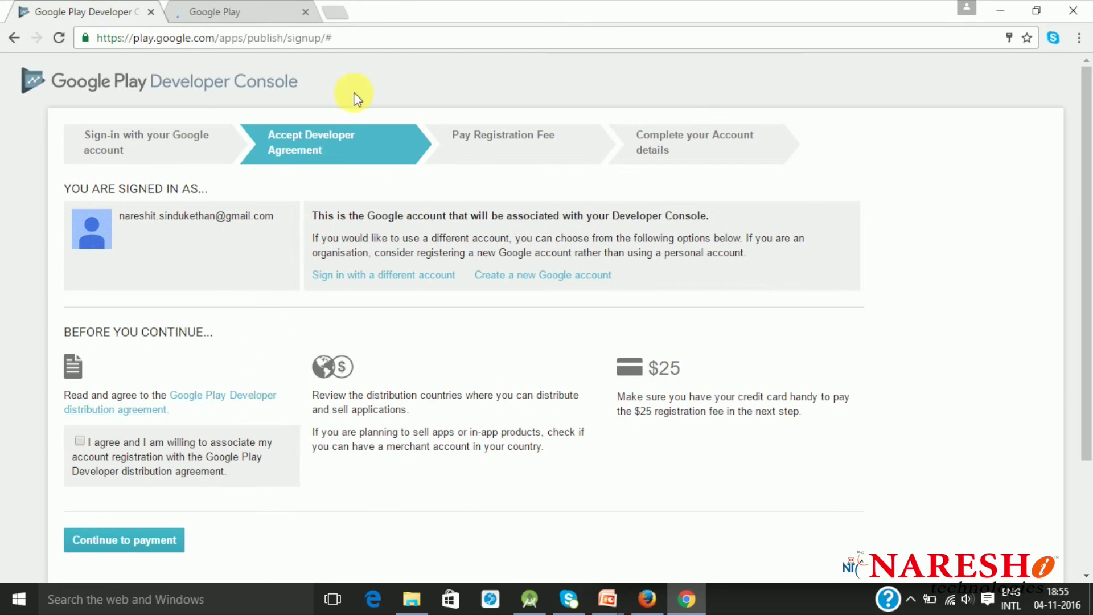
click(262, 14)
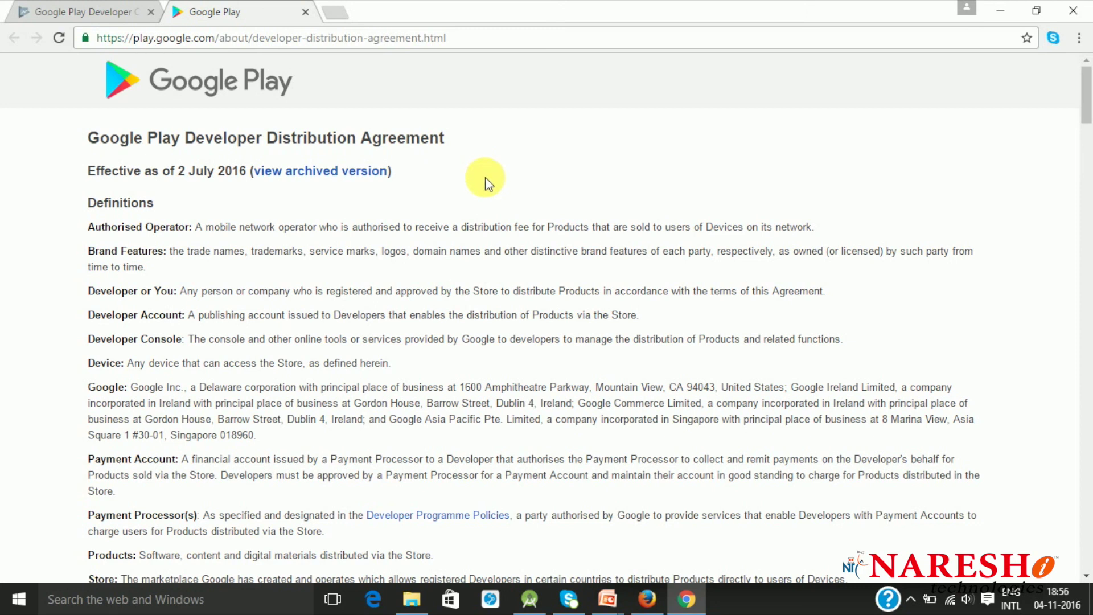
Read the distribution agreement from the definitions through section 3, including the pricing, product support, refund and reinstall clauses.
scroll(485, 179, down, 2)
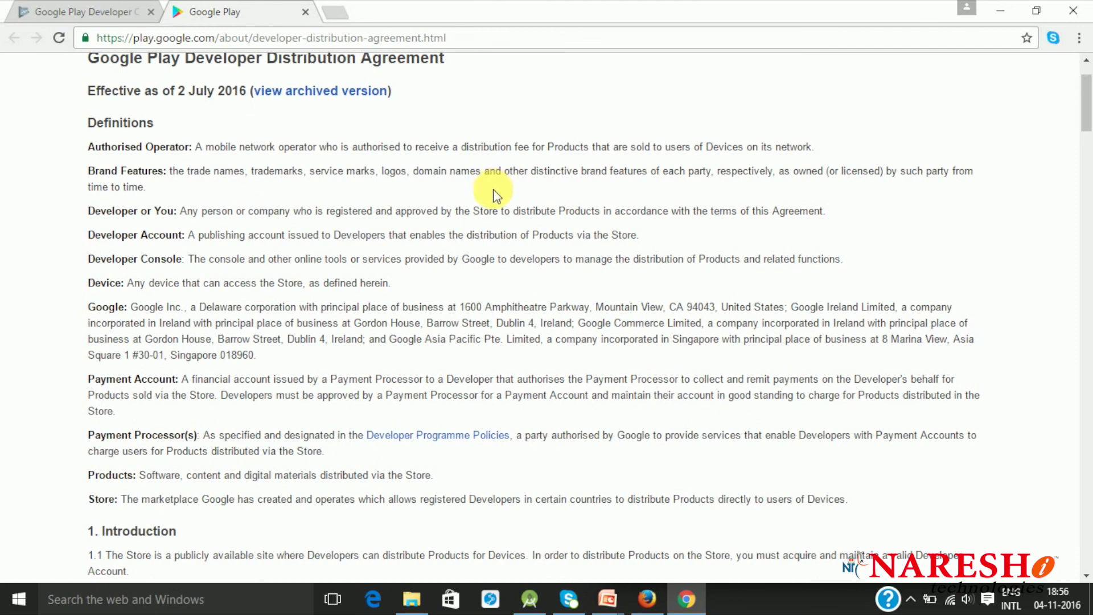
scroll(493, 189, down, 6)
scroll(499, 202, down, 4)
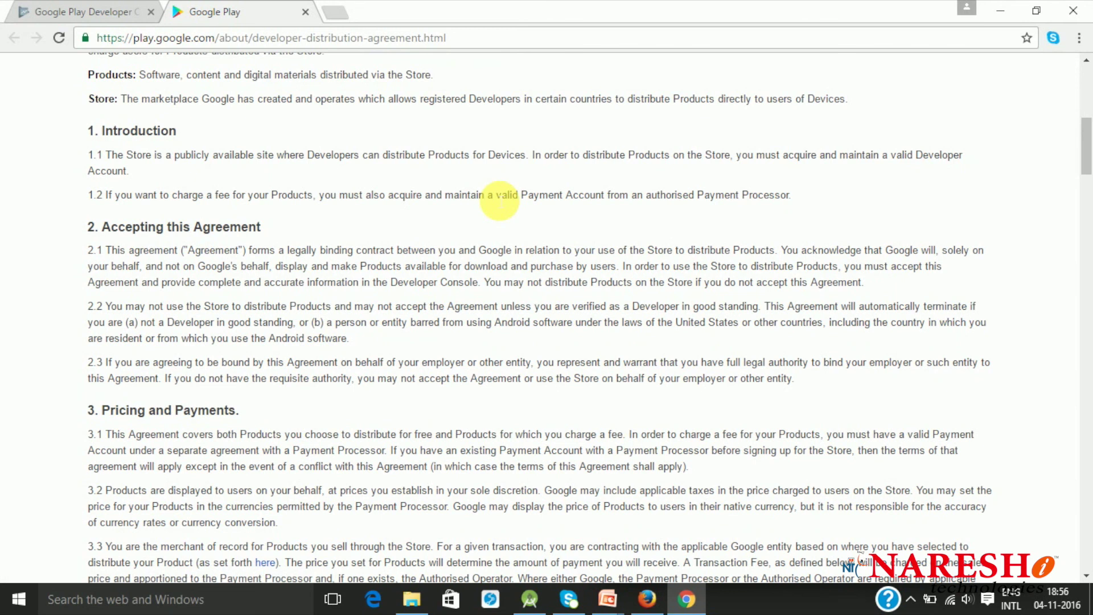
scroll(499, 199, down, 2)
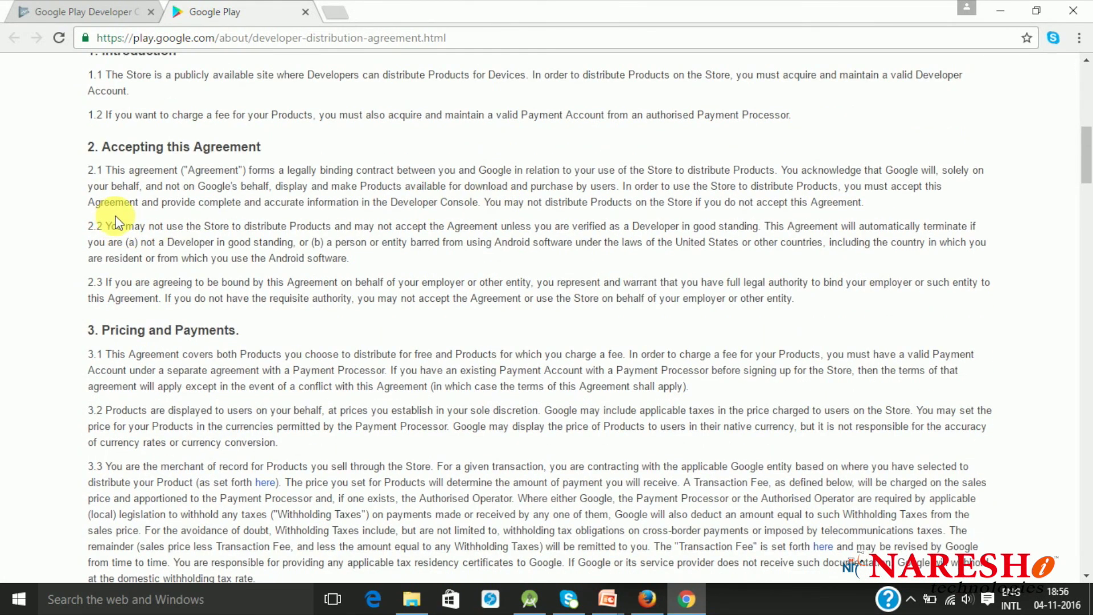
scroll(115, 222, down, 2)
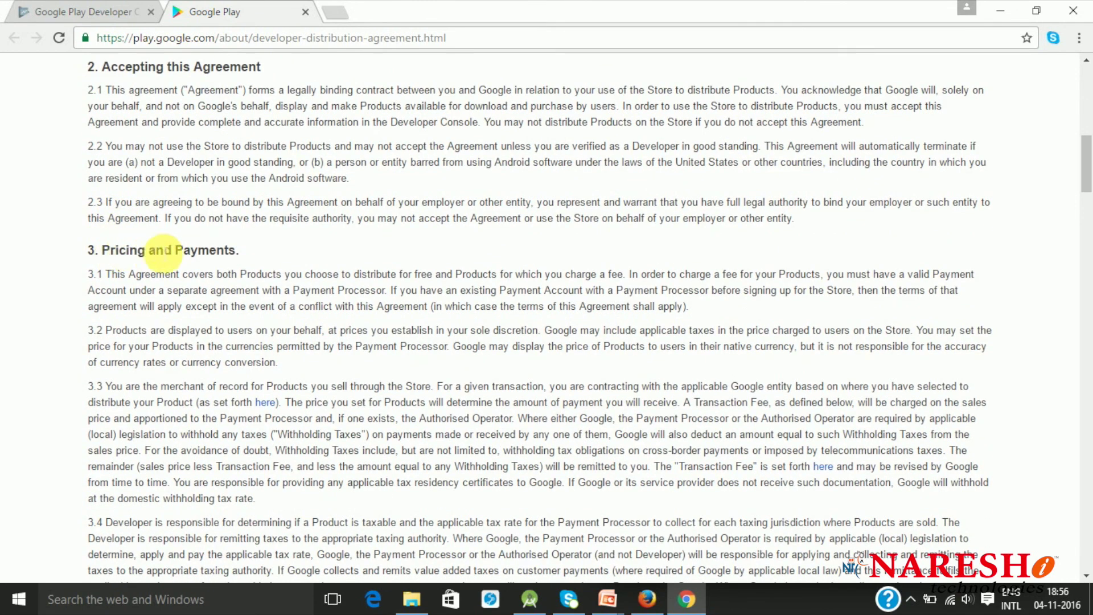
scroll(246, 259, down, 4)
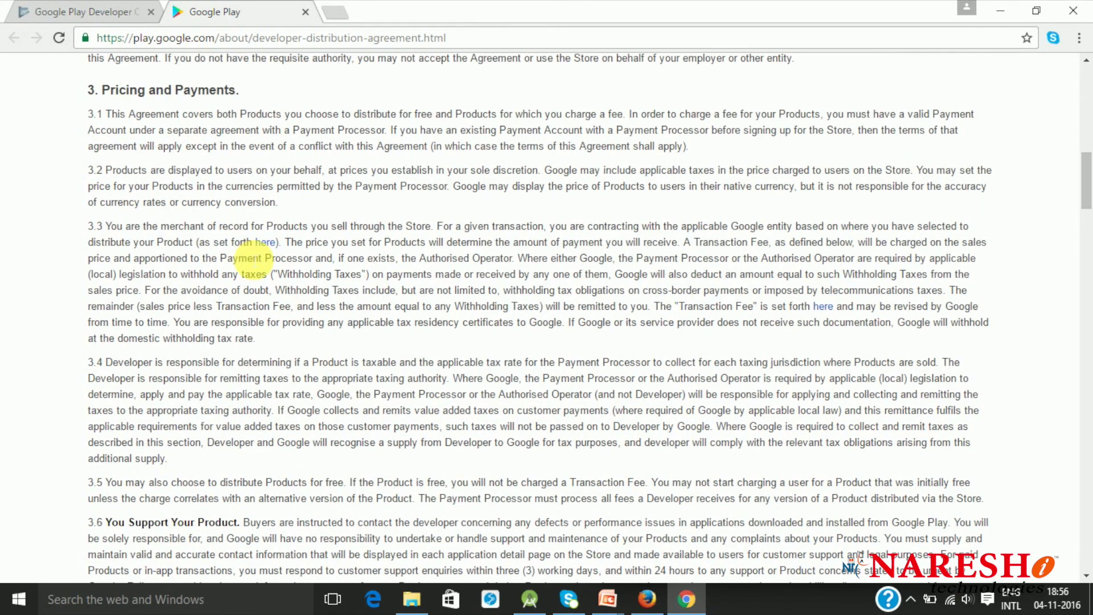
scroll(252, 260, down, 4)
scroll(253, 262, down, 6)
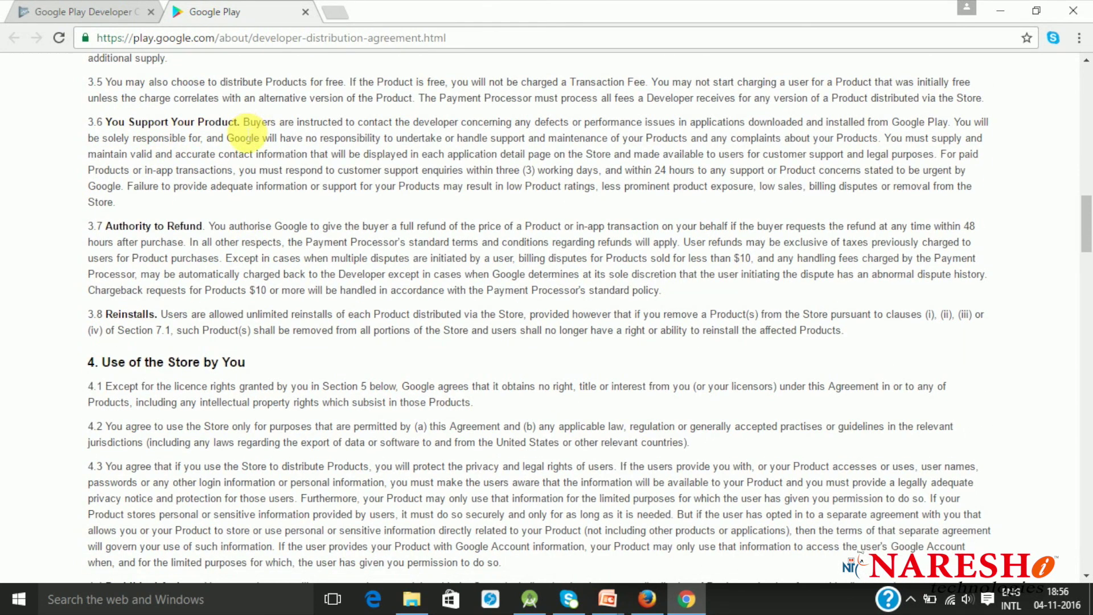
scroll(244, 132, down, 2)
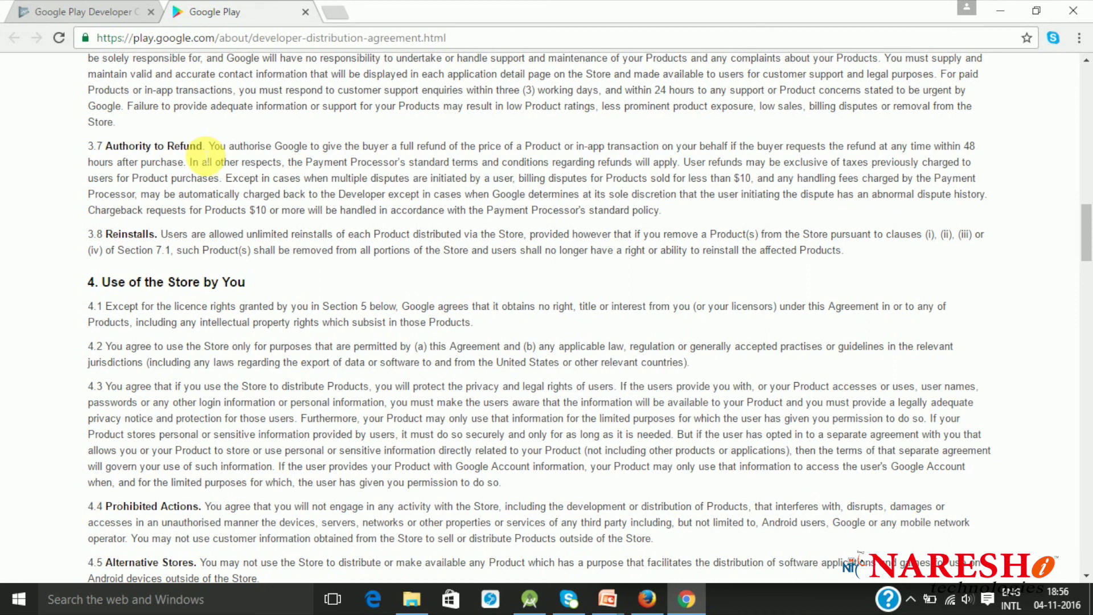
scroll(202, 152, down, 1)
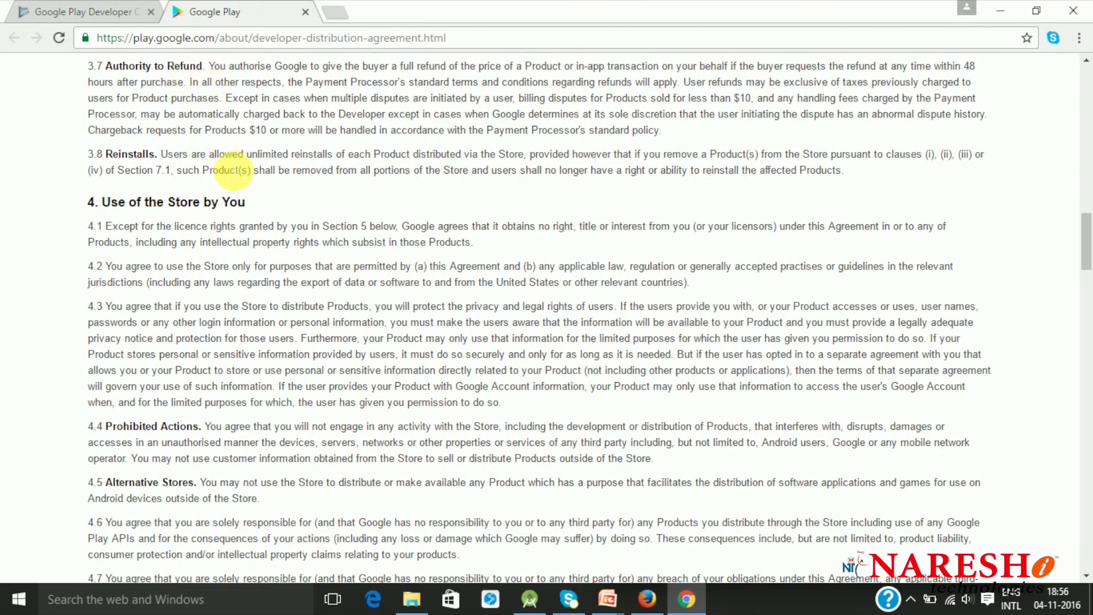
Read the agreement from section 4, Use of the Store by You, through section 10 on terminating the agreement.
scroll(227, 171, down, 4)
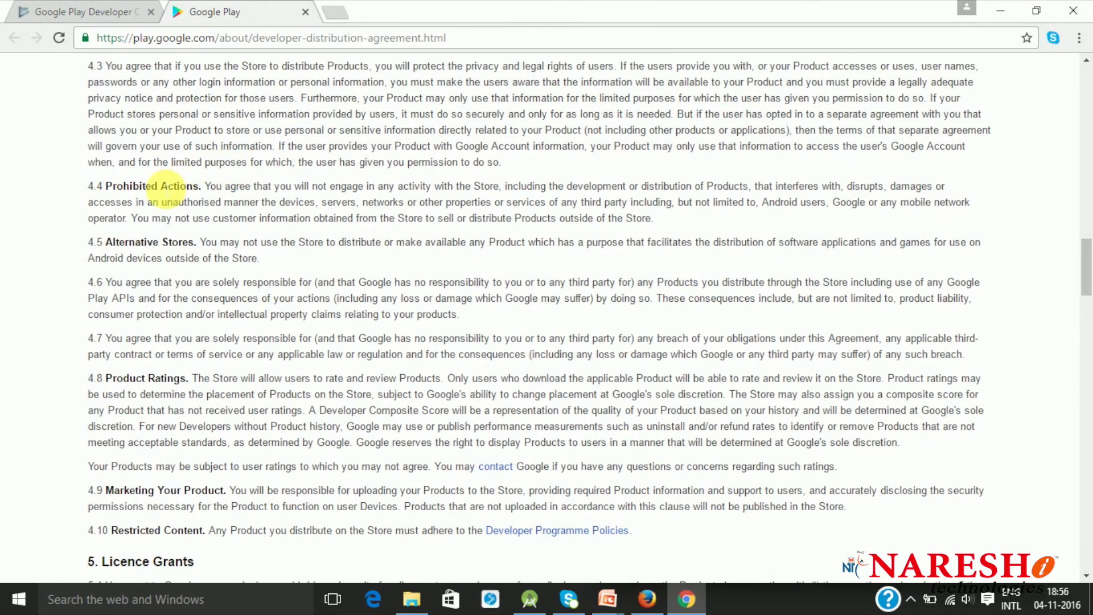
scroll(191, 188, down, 1)
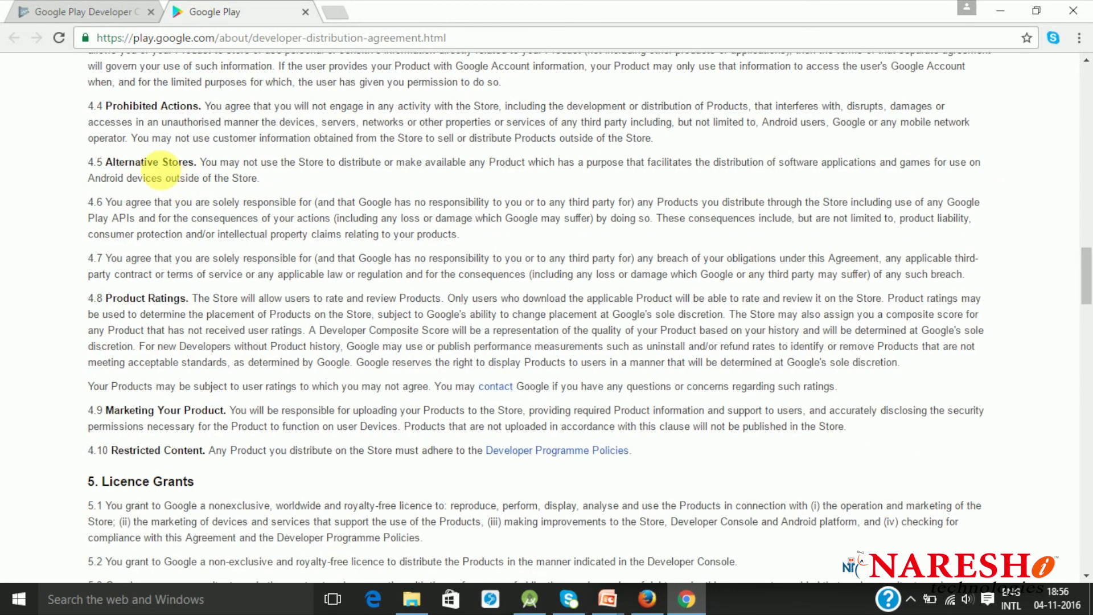
scroll(186, 166, down, 1)
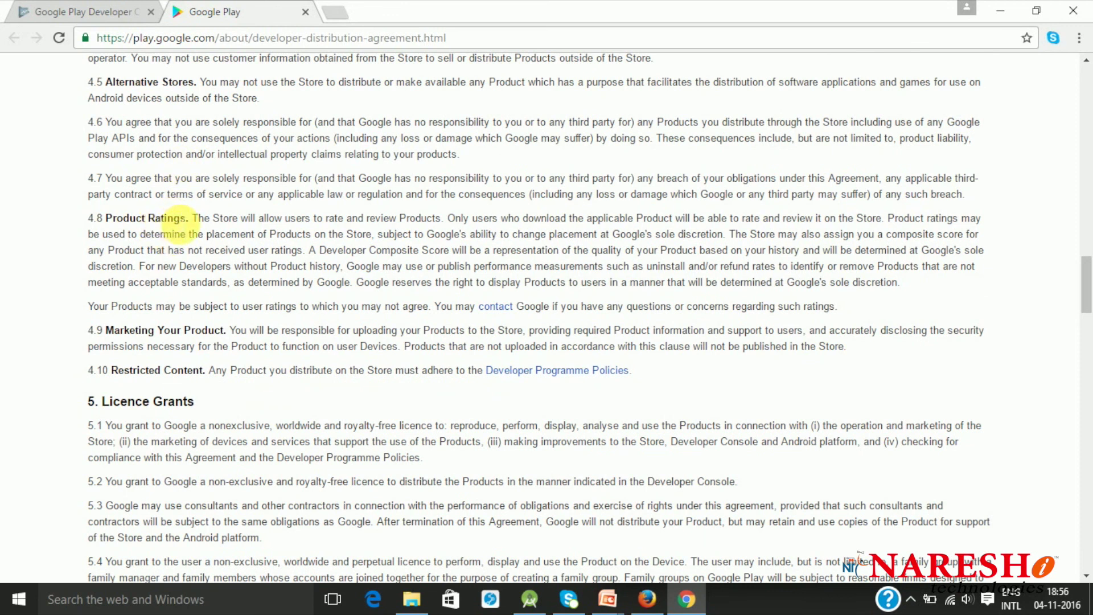
scroll(177, 223, down, 2)
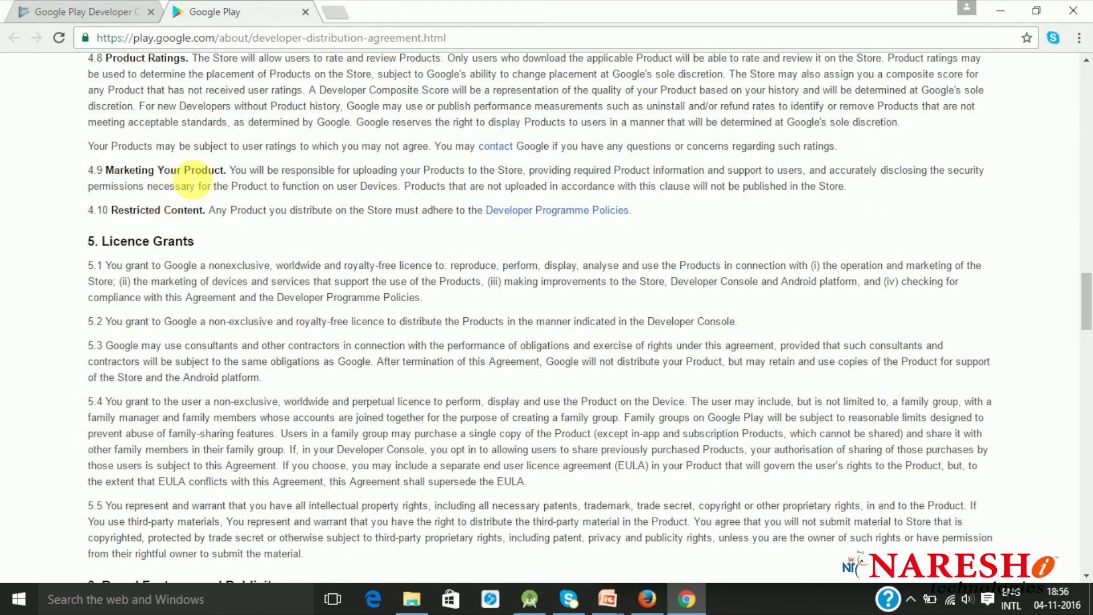
scroll(232, 183, down, 1)
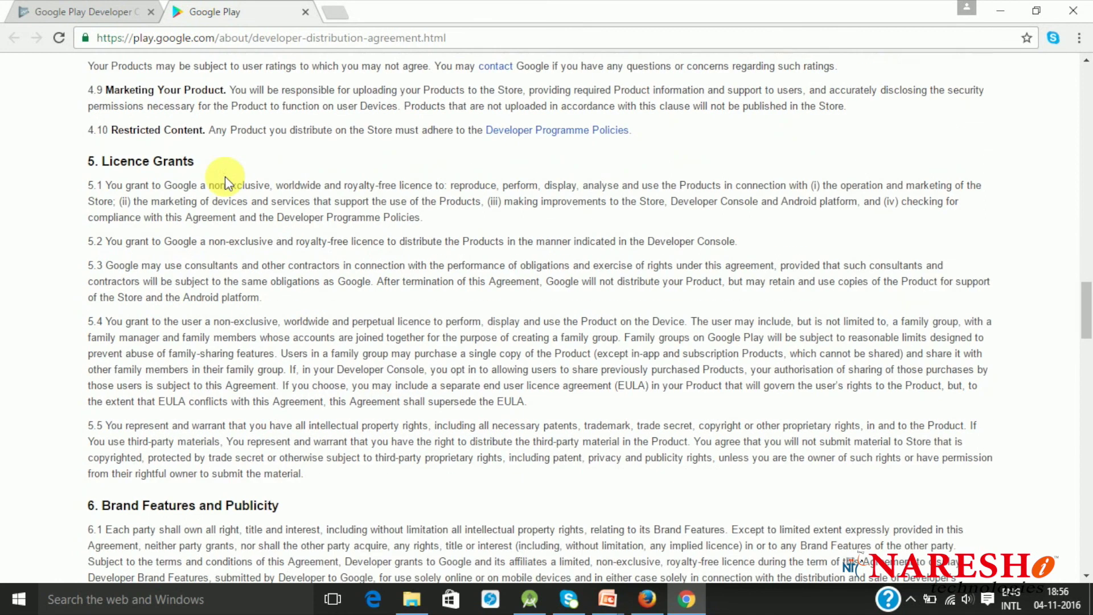
scroll(200, 158, down, 4)
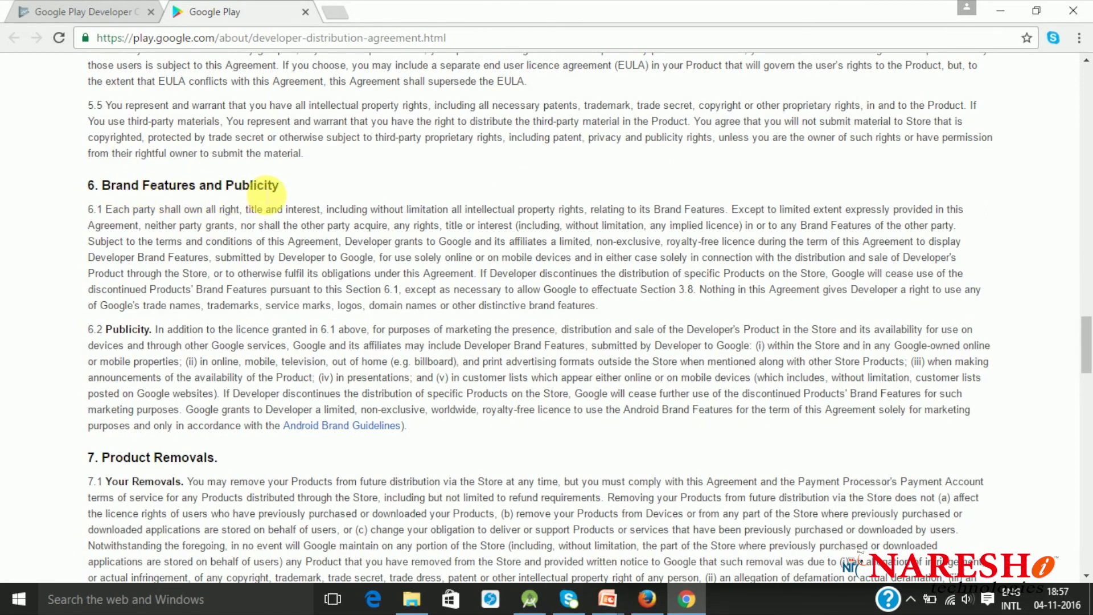
scroll(268, 195, down, 2)
scroll(212, 299, down, 2)
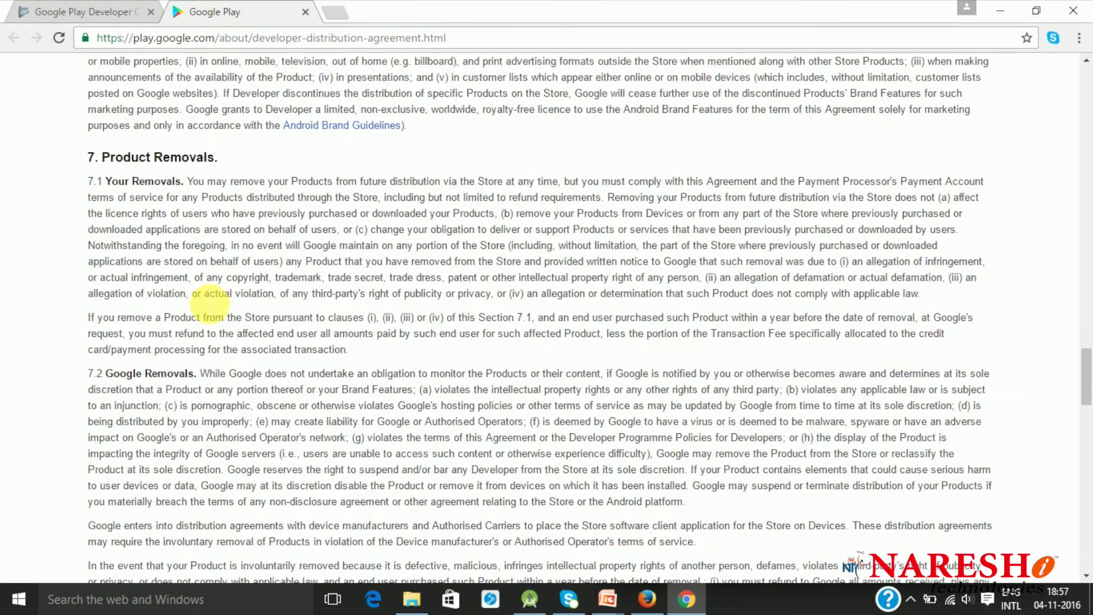
scroll(211, 301, down, 5)
scroll(203, 298, down, 1)
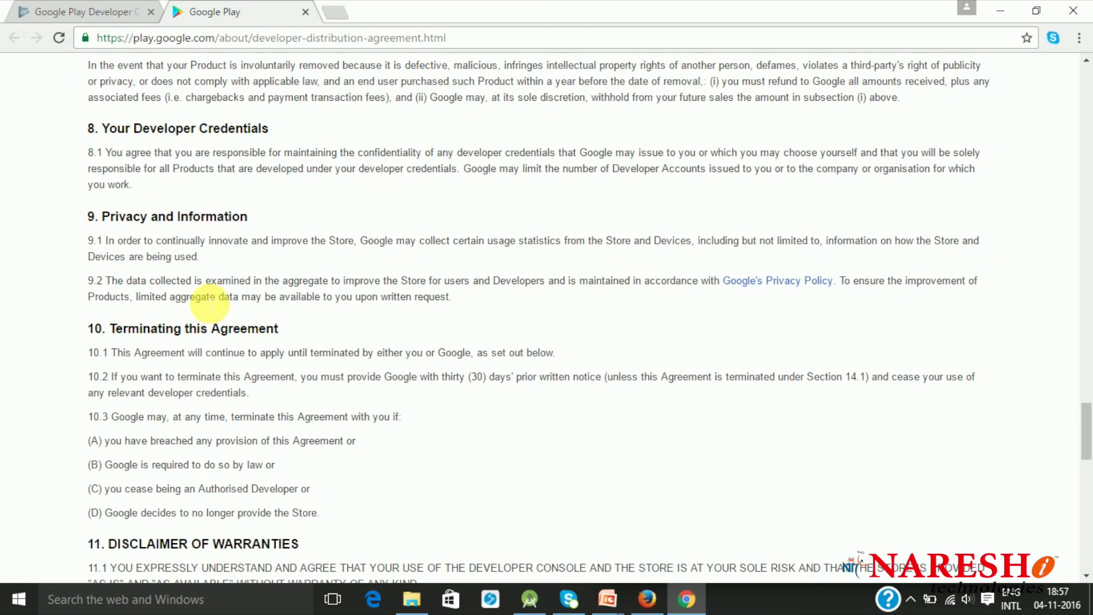
scroll(210, 305, down, 2)
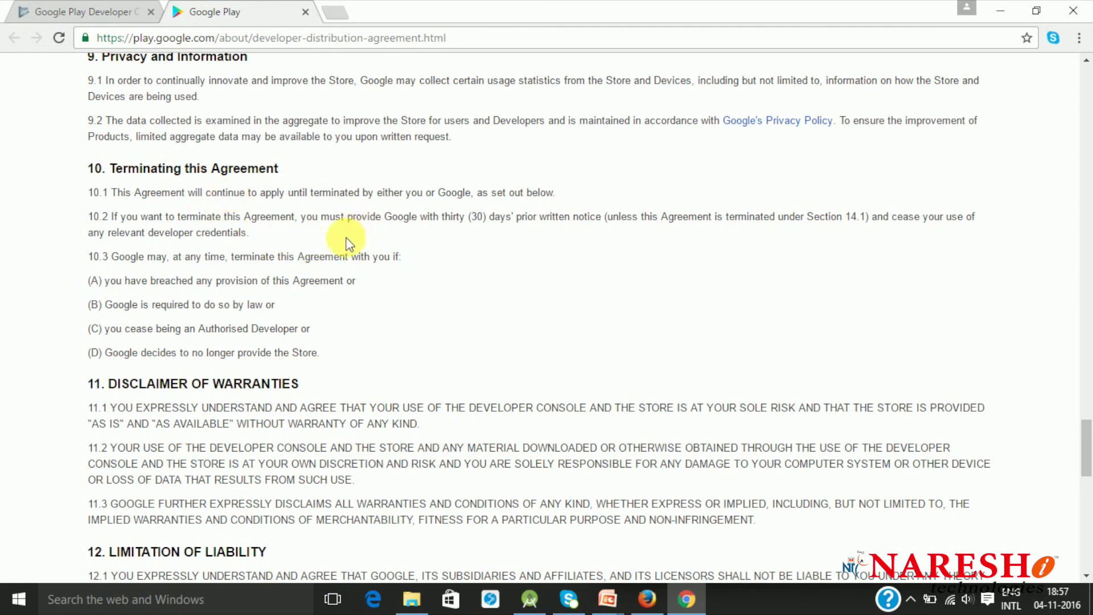
Accept the distribution agreement on the signup page and view the registration fee payment form, leaving it without paying.
key(ctrl+shift+Tab)
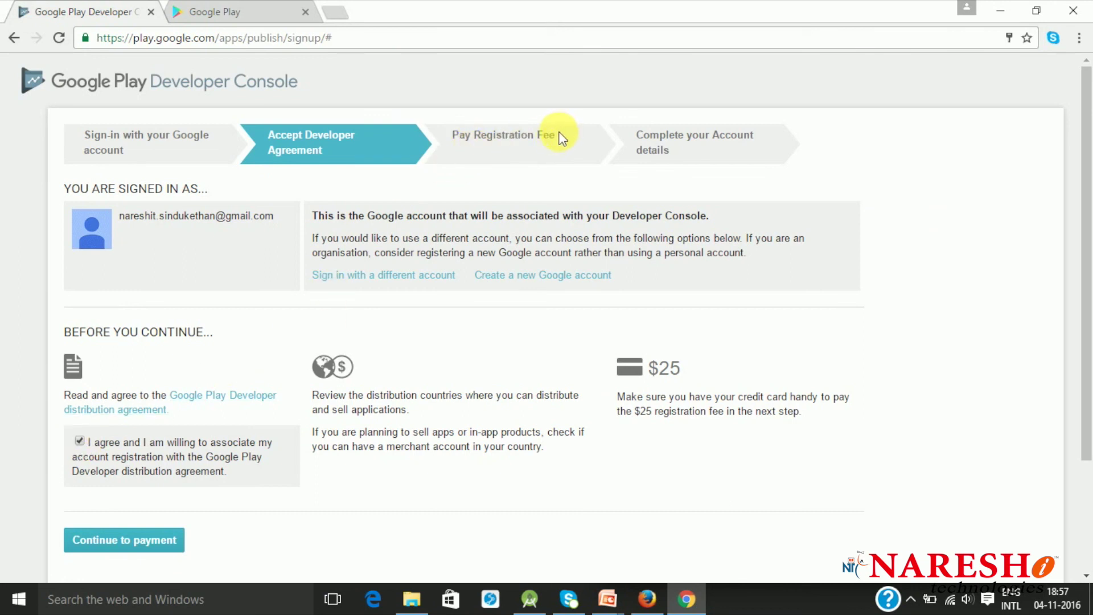
click(167, 545)
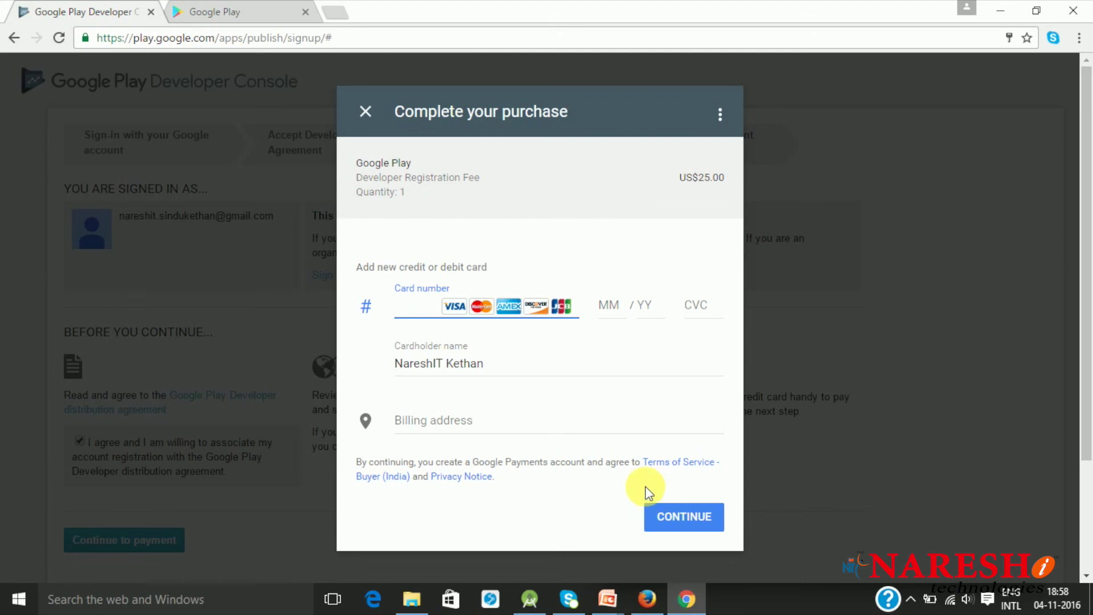
click(375, 115)
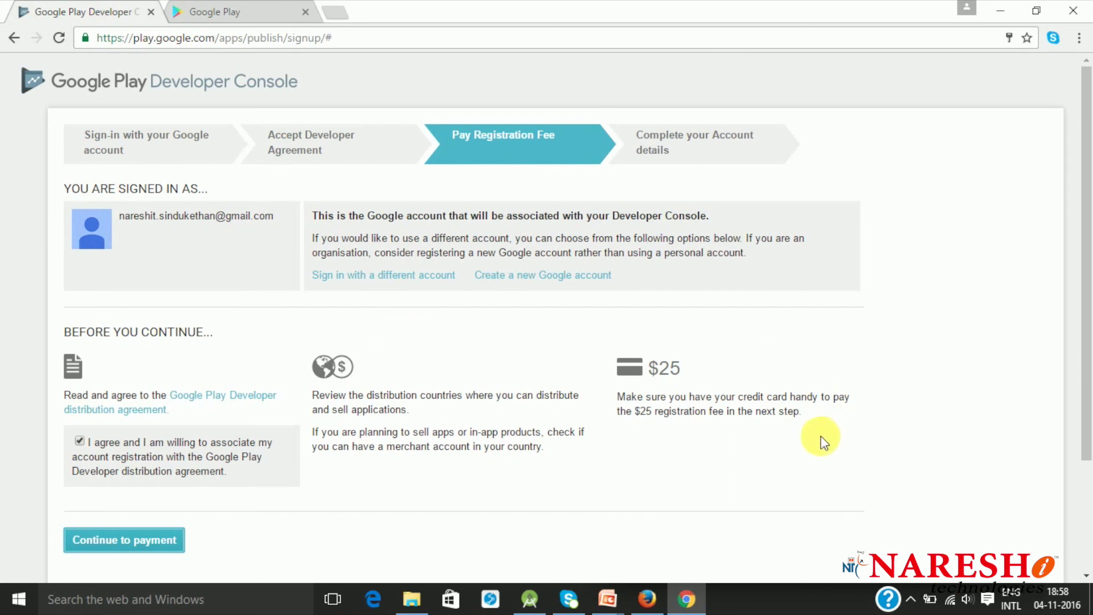
Switch to Firefox and review all applications in the existing Developer Console account, including their installs, ratings and statuses.
key(alt+Tab)
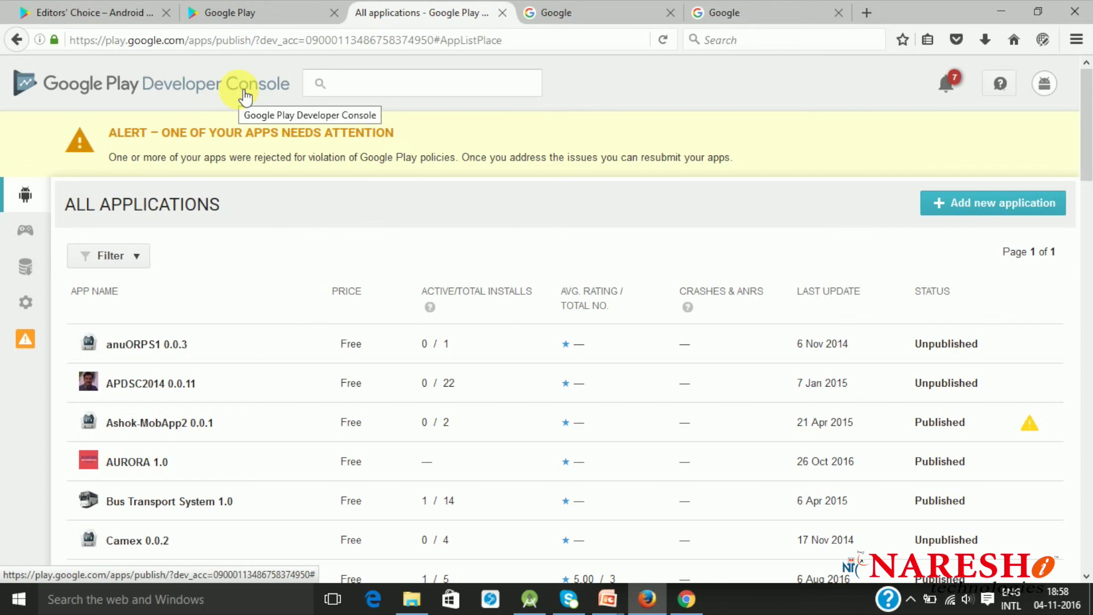
scroll(226, 216, down, 2)
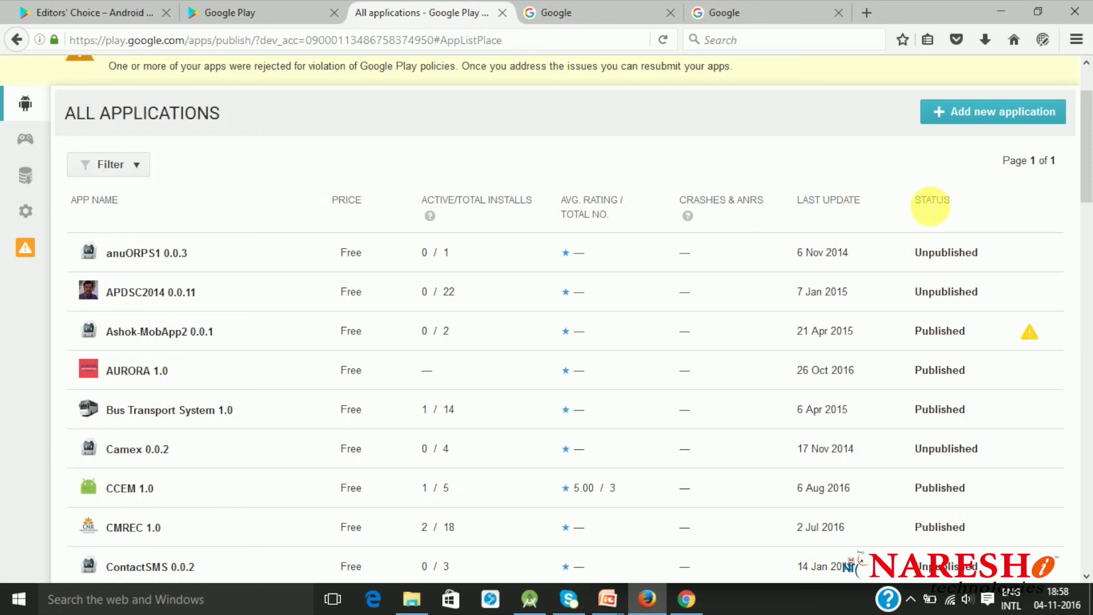
scroll(837, 222, down, 5)
scroll(840, 223, down, 15)
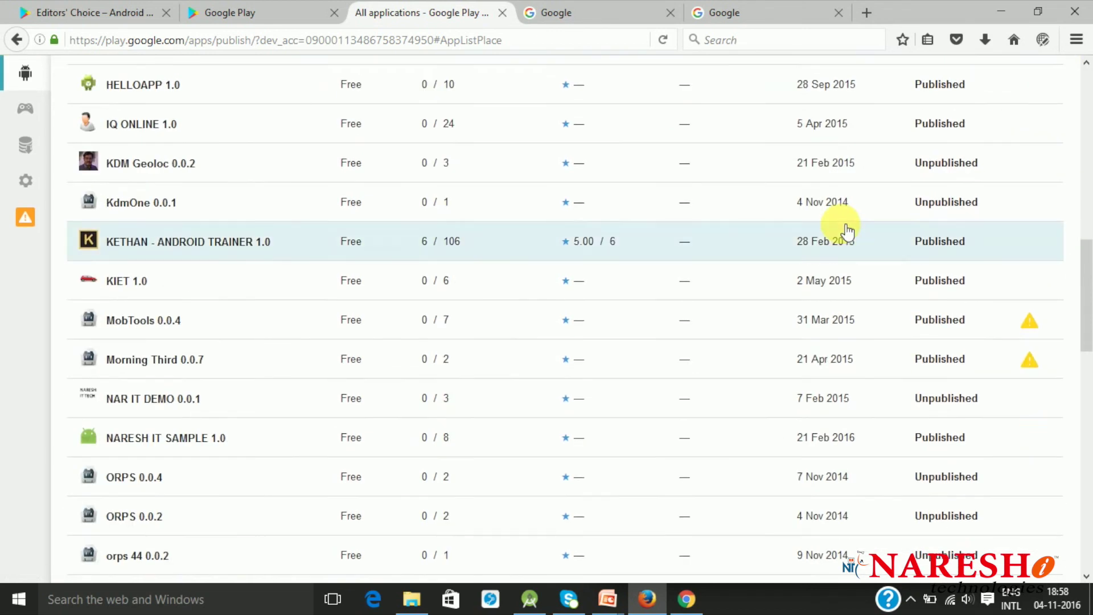
scroll(768, 247, down, 5)
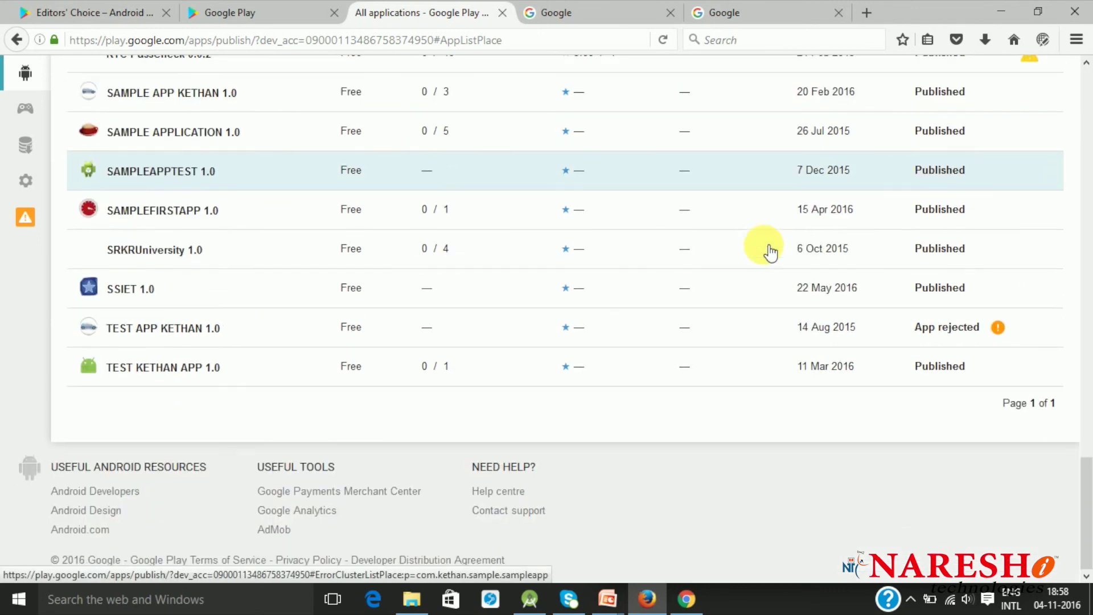
scroll(768, 248, up, 18)
scroll(772, 249, up, 9)
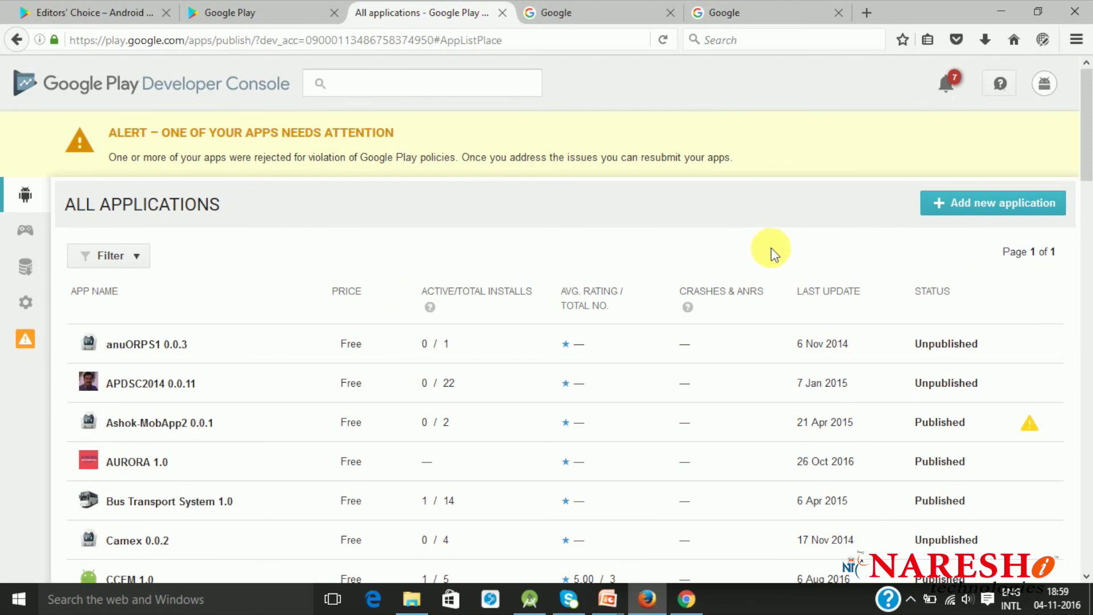
Open the published Android Trainer 1.0 app from the application list and go to its APK page.
scroll(788, 232, down, 2)
scroll(792, 232, down, 7)
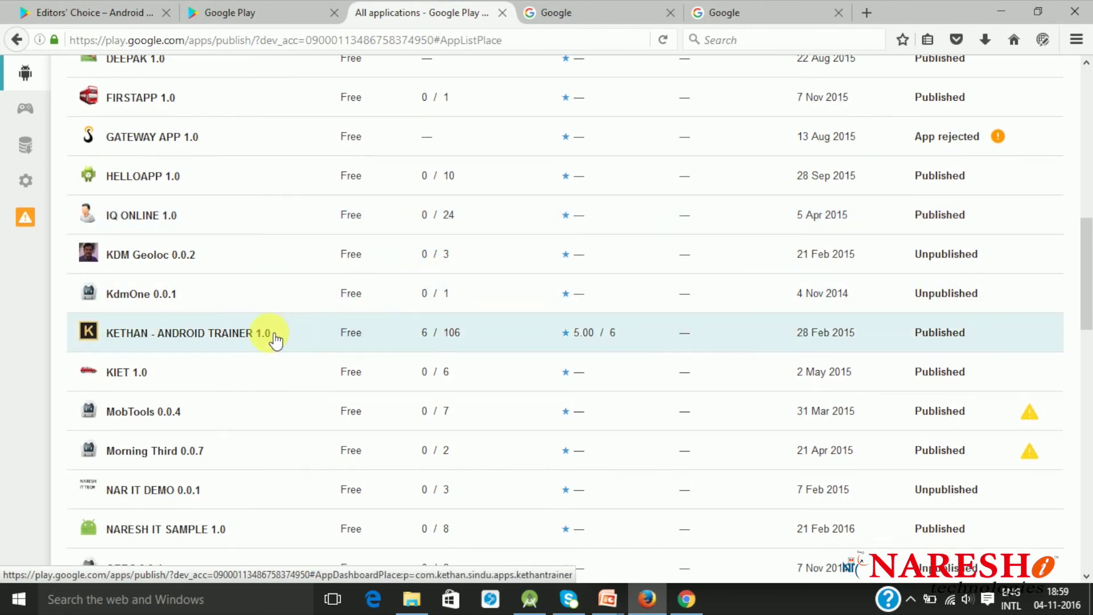
click(275, 340)
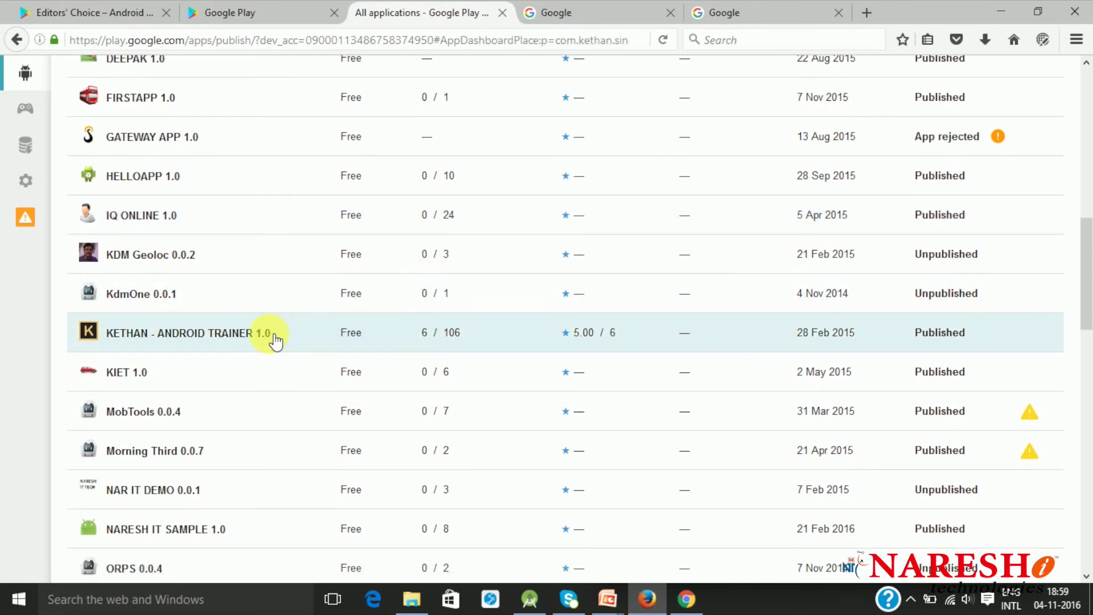
scroll(241, 308, down, 8)
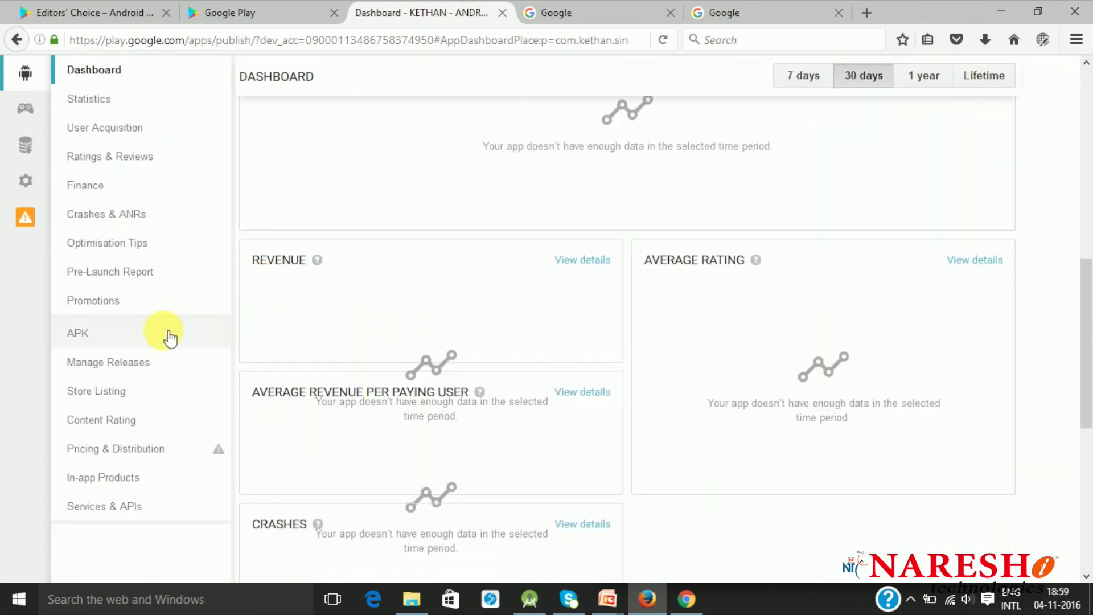
click(120, 340)
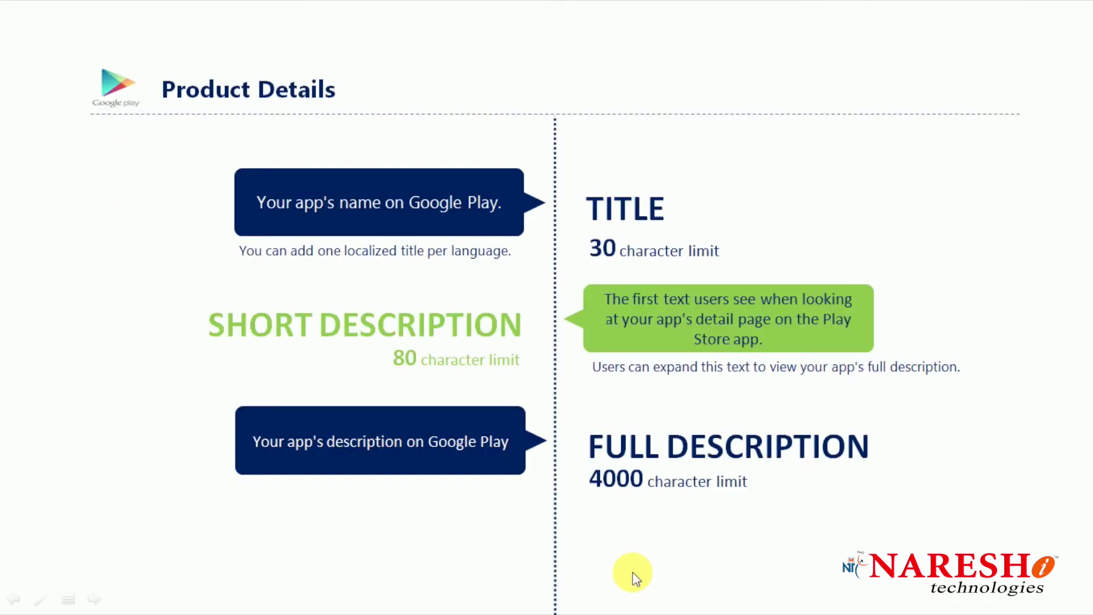
Return from the Product Details slide to the Developer Console and open the app's Store Listing page.
key(alt+Tab)
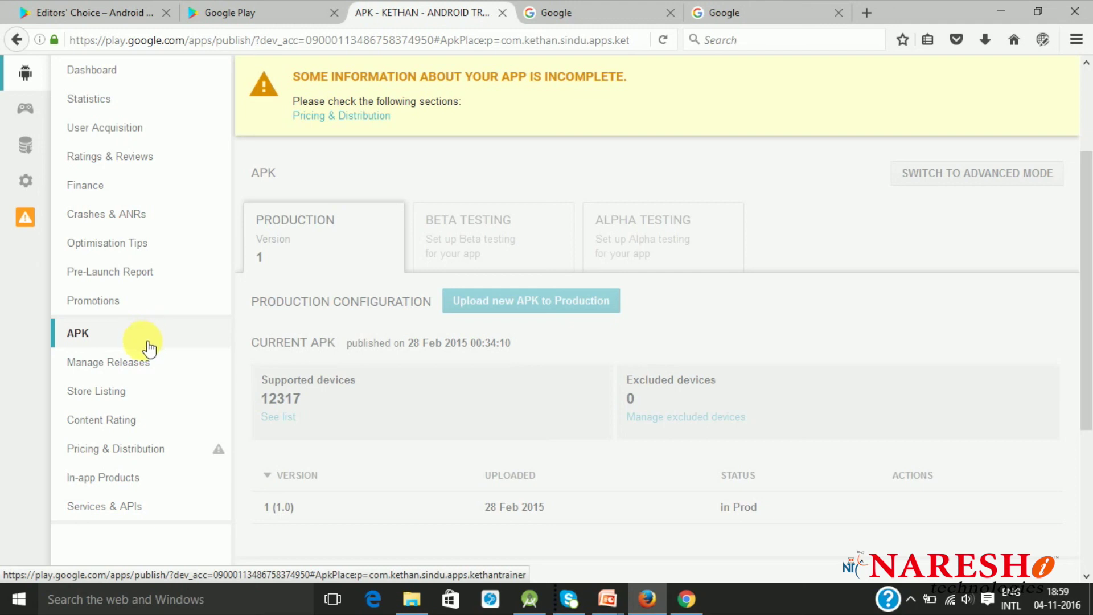
key(alt+Tab)
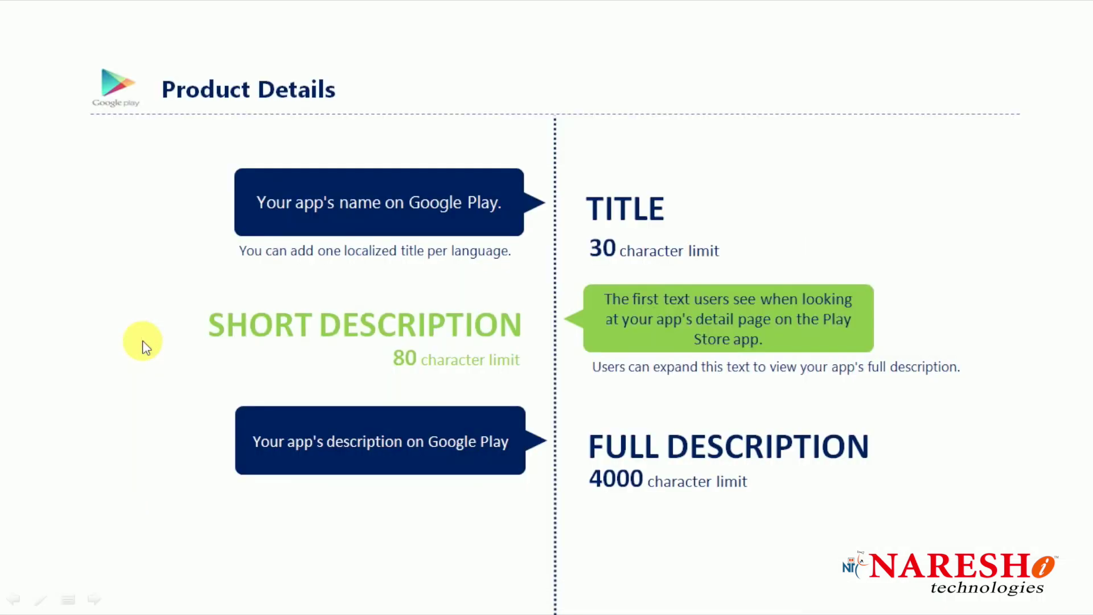
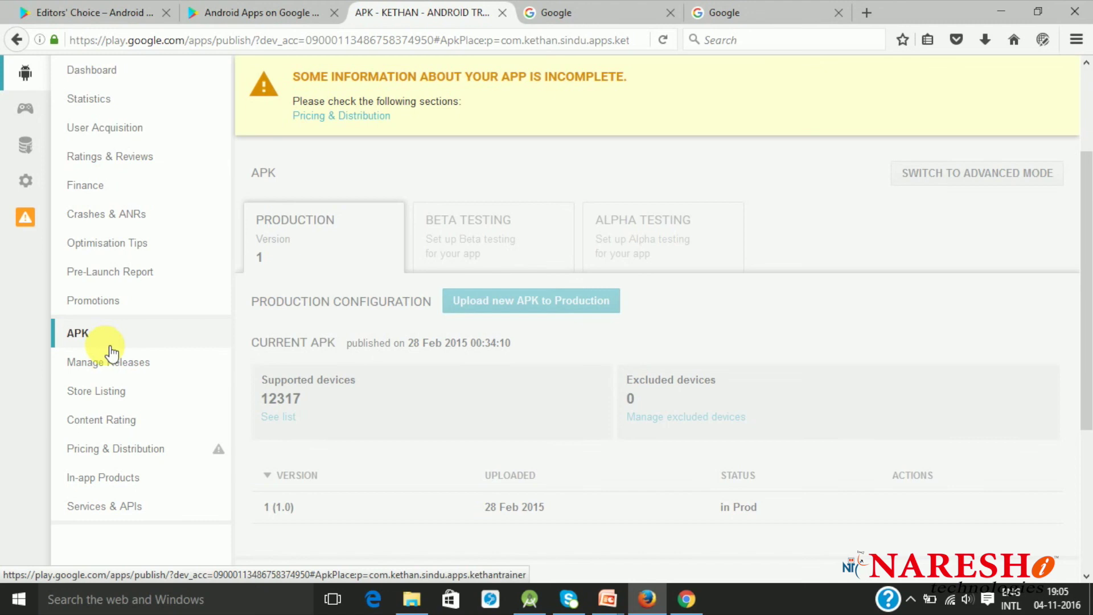
click(81, 402)
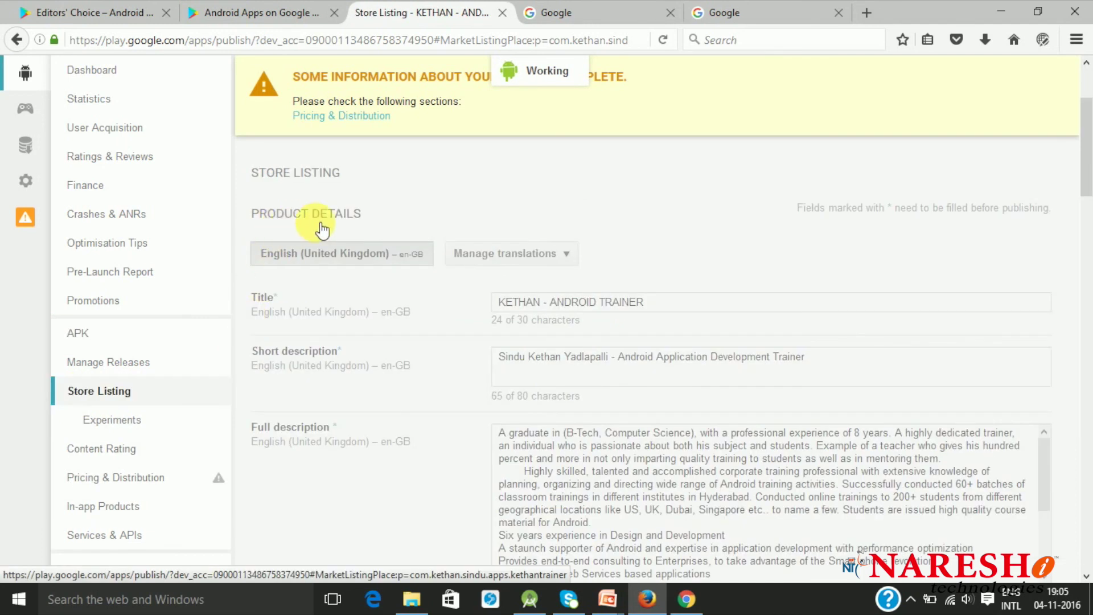
Review the Store Listing page from the full description through graphic assets, categorisation and contact details to the privacy policy.
scroll(466, 282, down, 8)
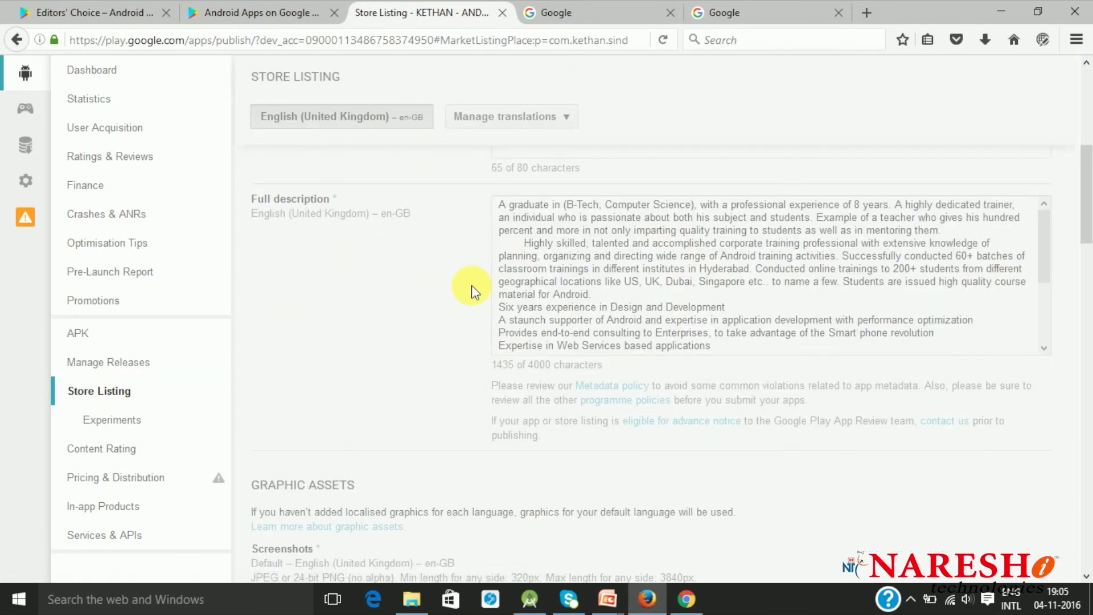
scroll(364, 235, down, 3)
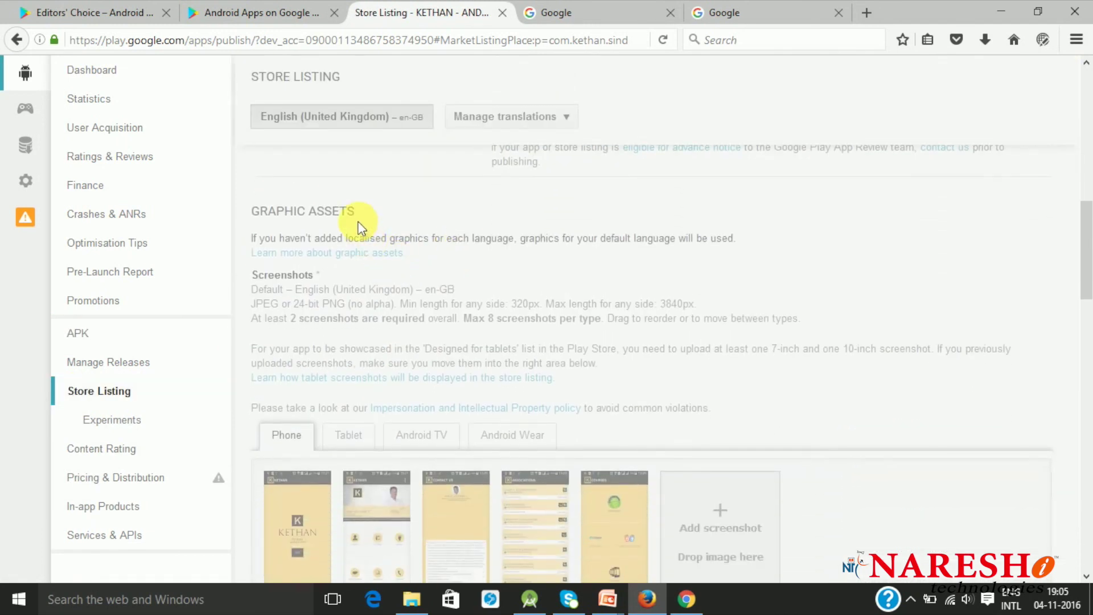
scroll(359, 228, down, 10)
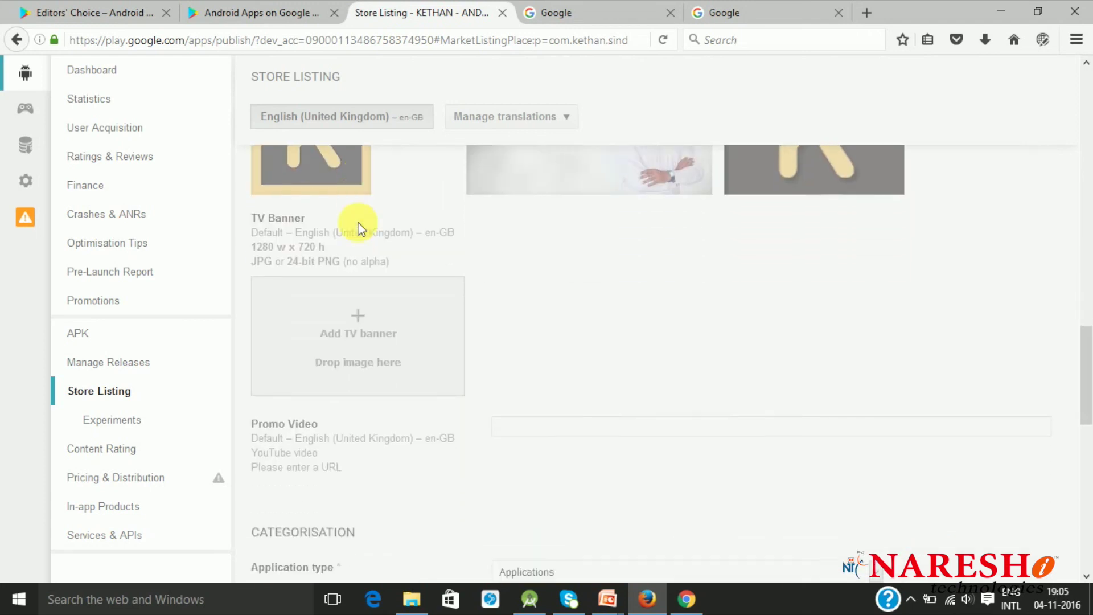
scroll(359, 228, down, 3)
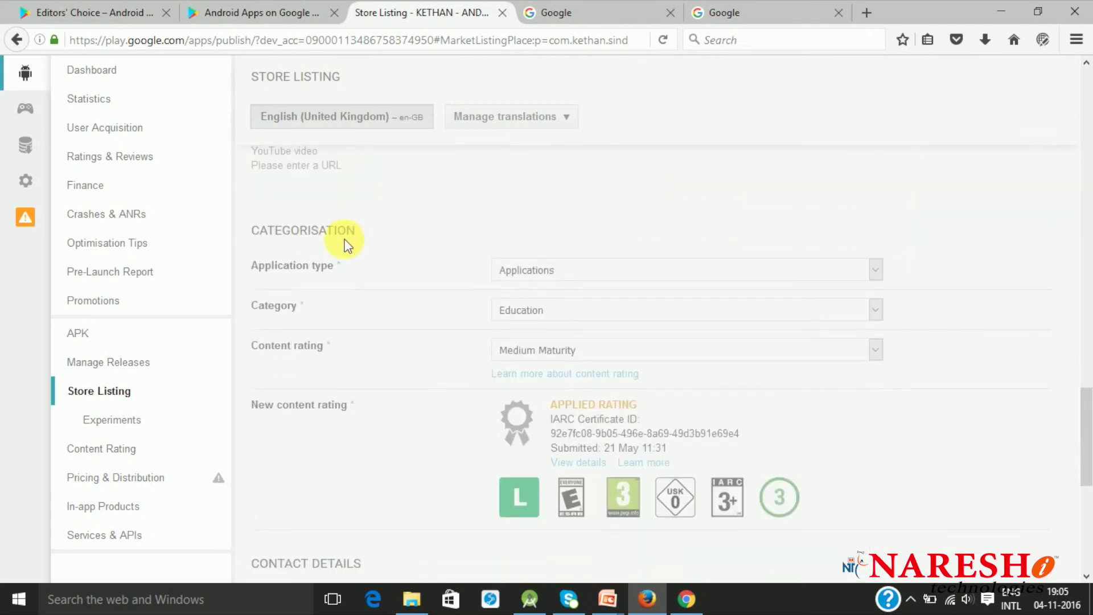
scroll(348, 246, down, 10)
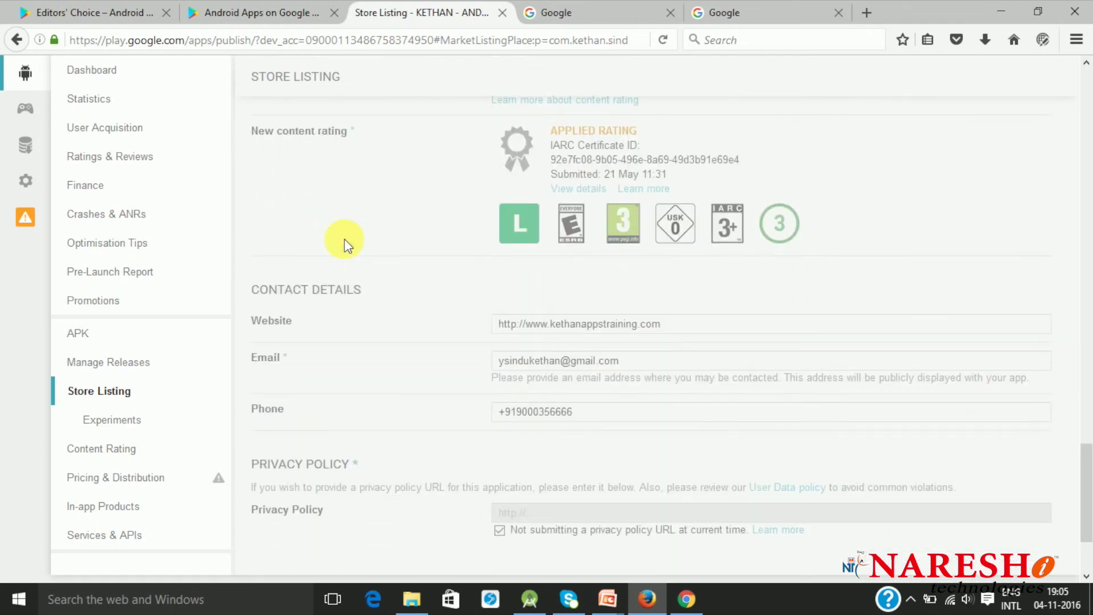
scroll(364, 227, down, 2)
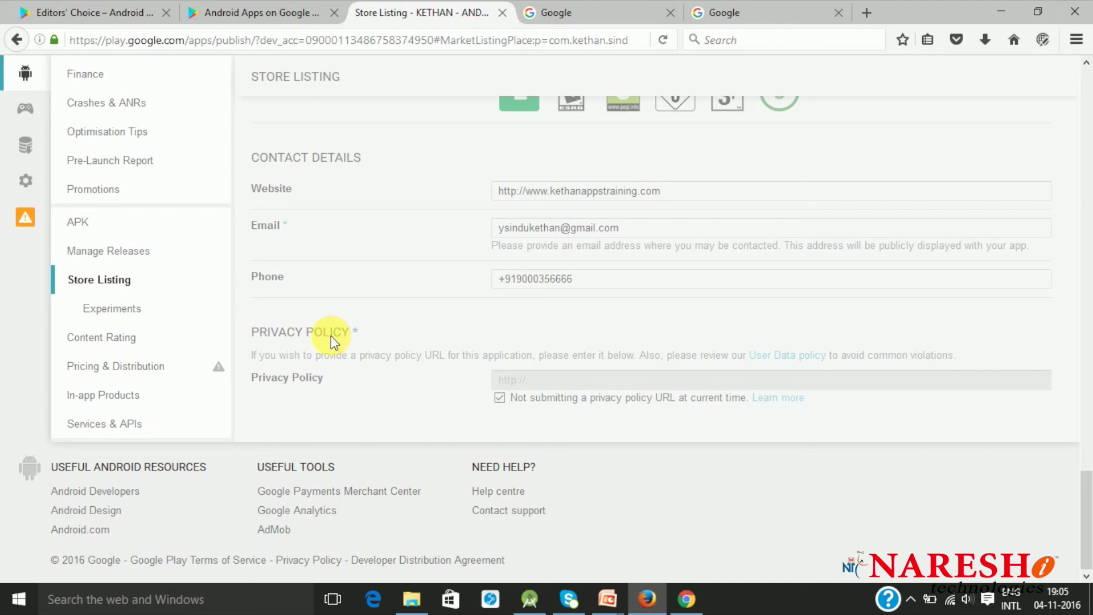
View the app's Content Rating page and review the Pricing & Distribution page through to its consent section.
click(128, 353)
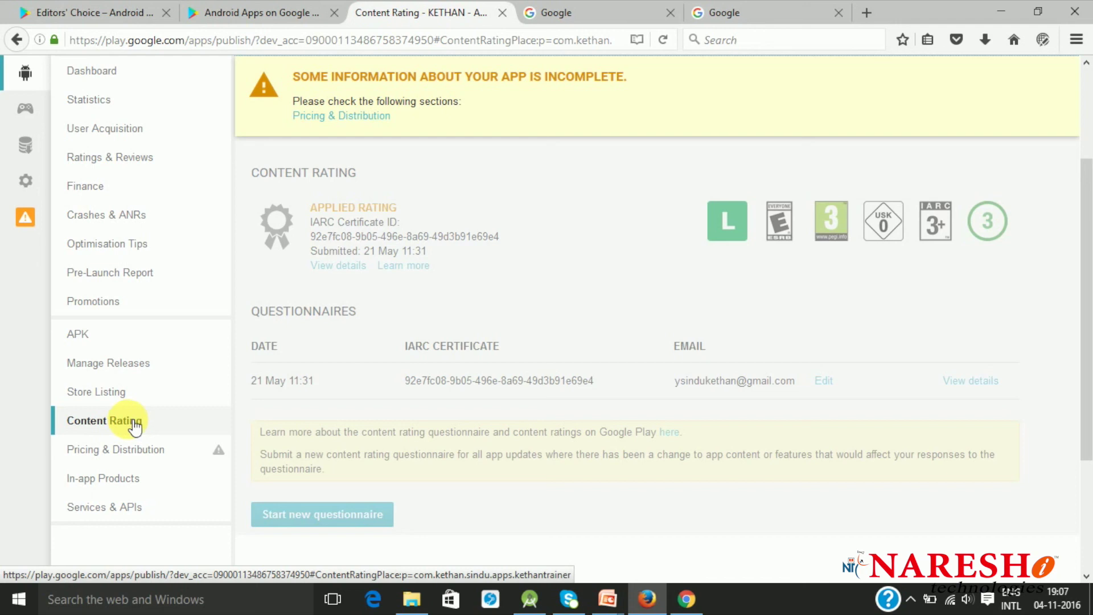
click(123, 458)
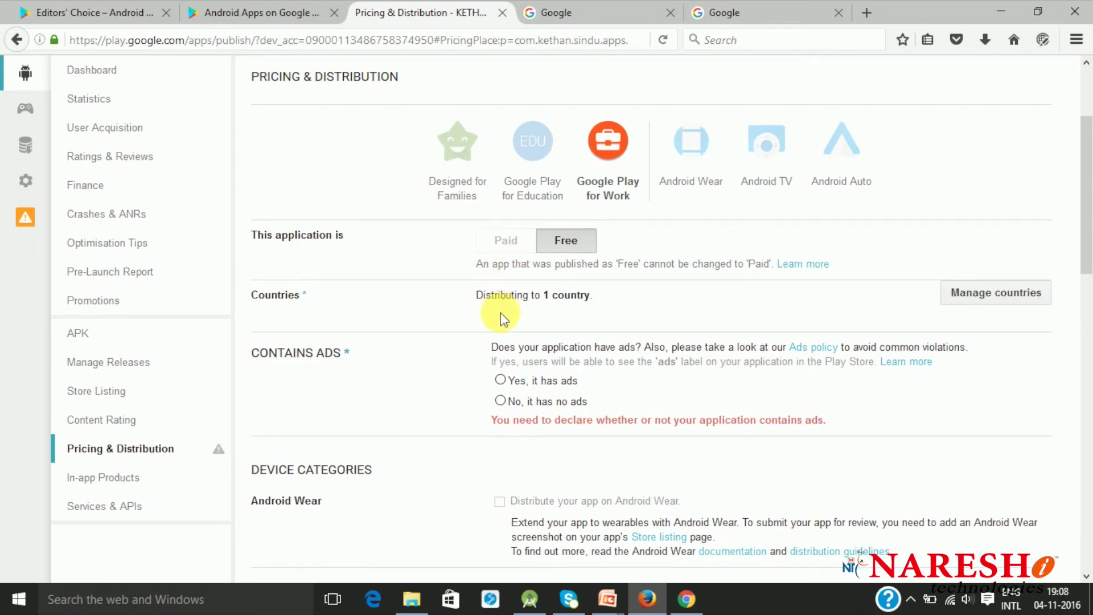
scroll(500, 312, down, 12)
scroll(503, 320, down, 3)
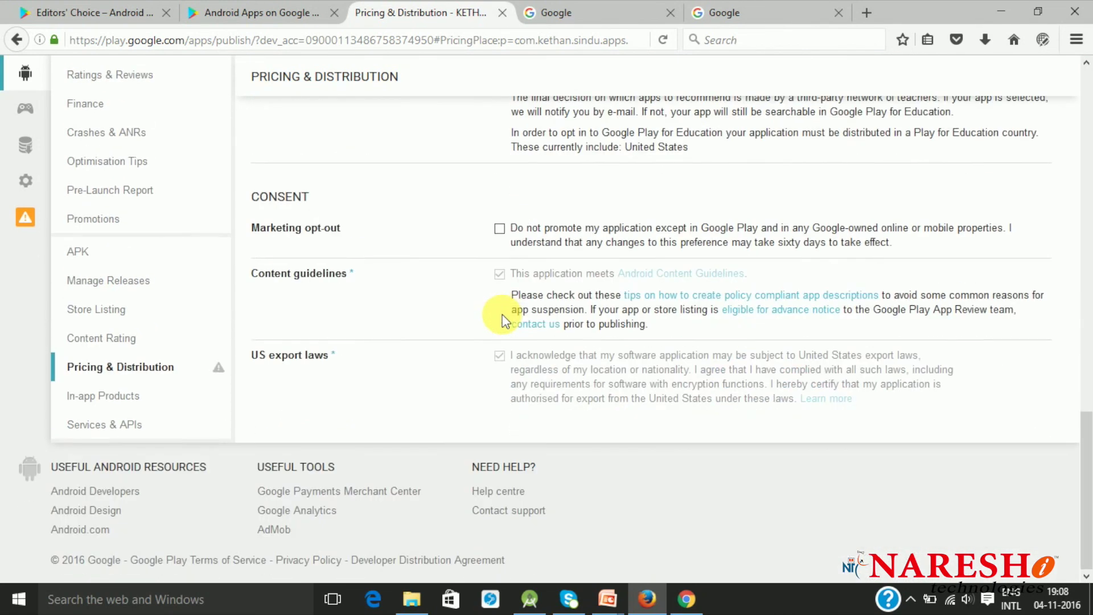
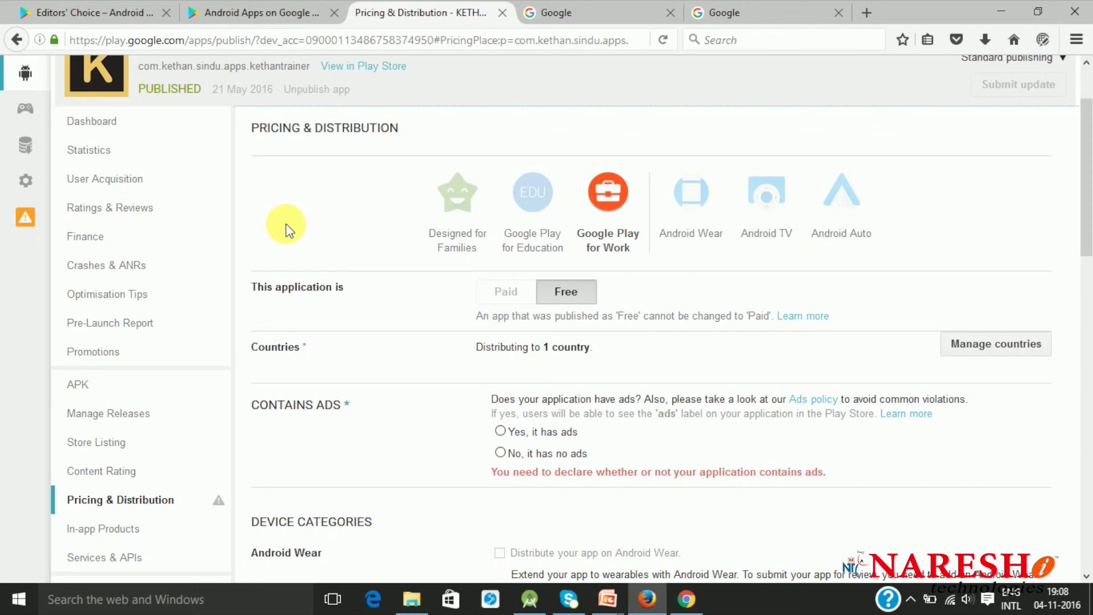
Open the app's Statistics page and look through the available metrics, keeping Installs on active devices.
click(163, 157)
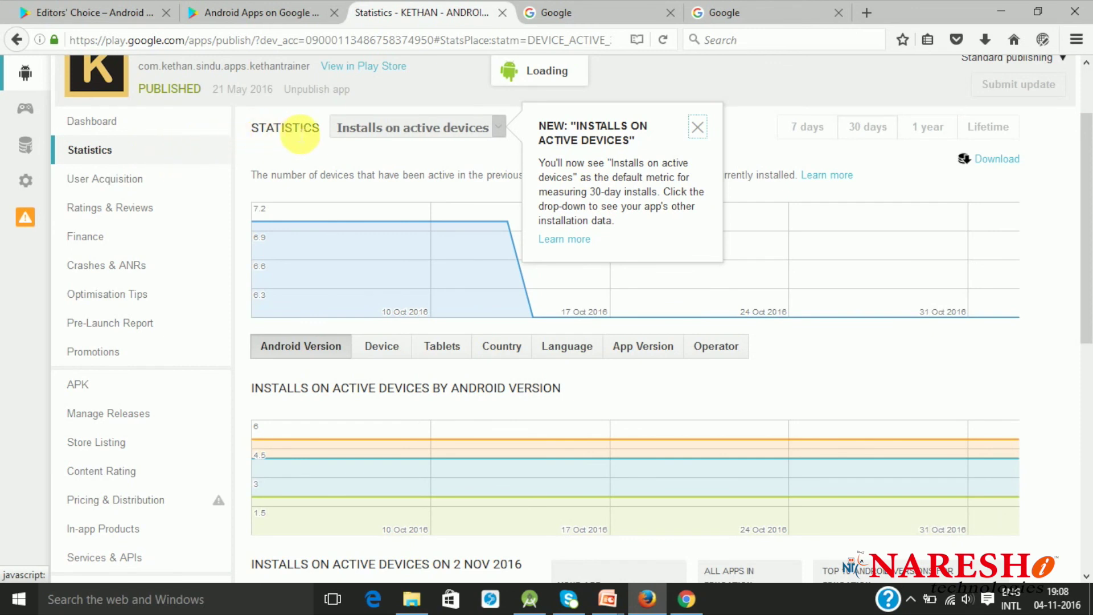
click(349, 128)
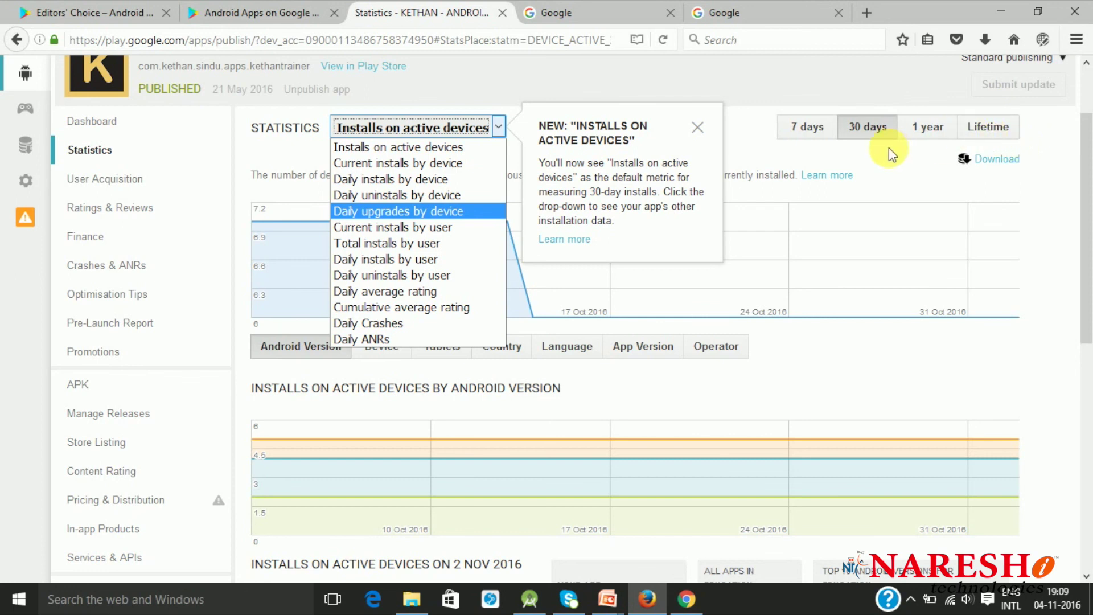
click(1041, 146)
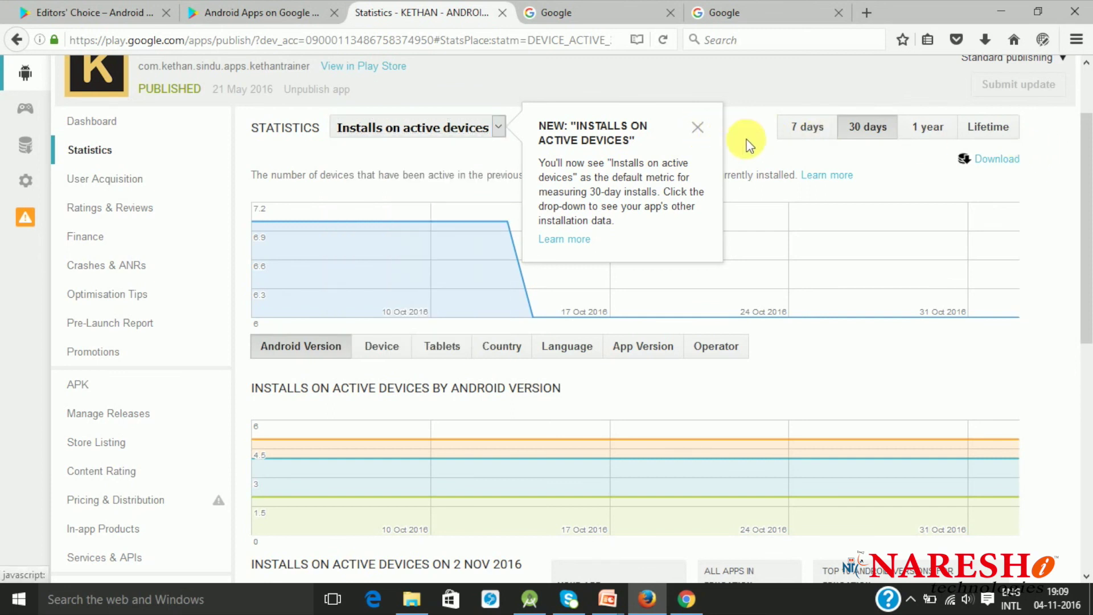
mouse_move(426, 224)
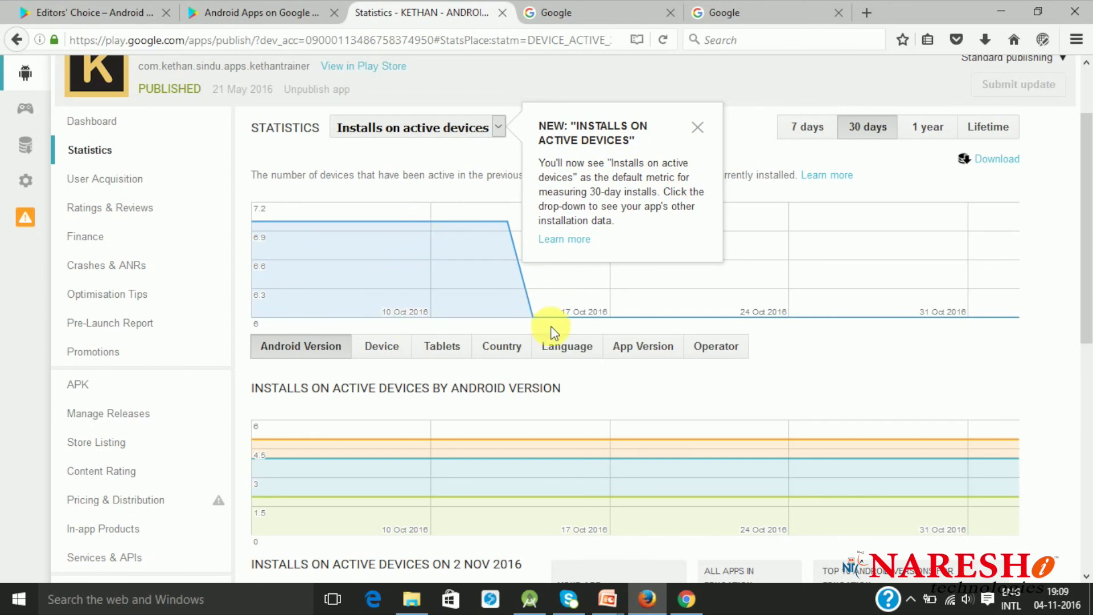
Examine the active-device installs broken down by device, tablets and country, including the top 10 countries for education.
scroll(378, 361, down, 3)
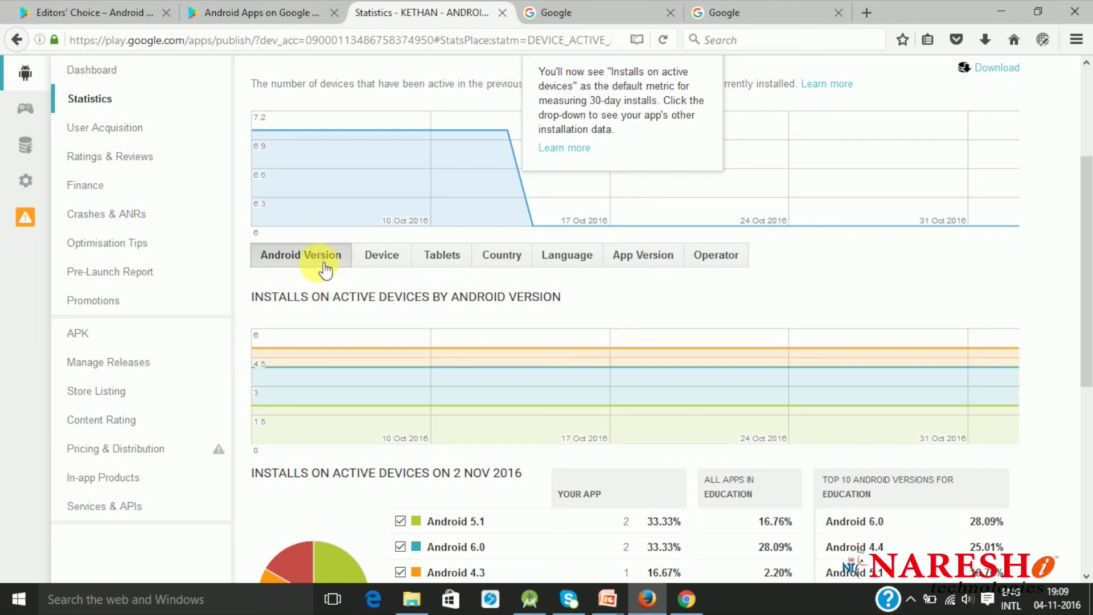
click(385, 259)
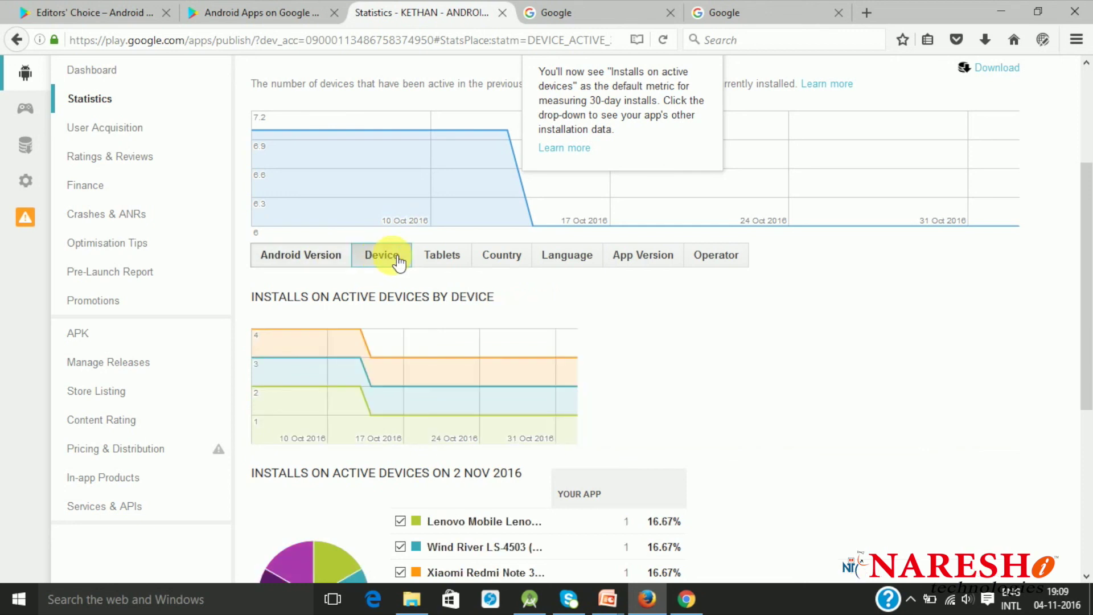
click(447, 261)
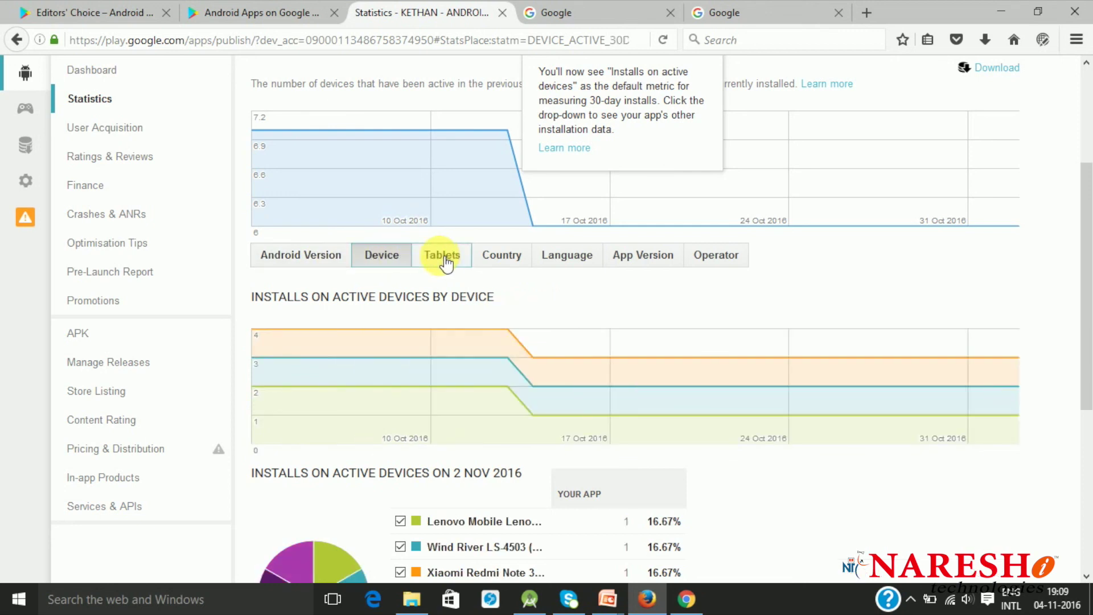
click(517, 265)
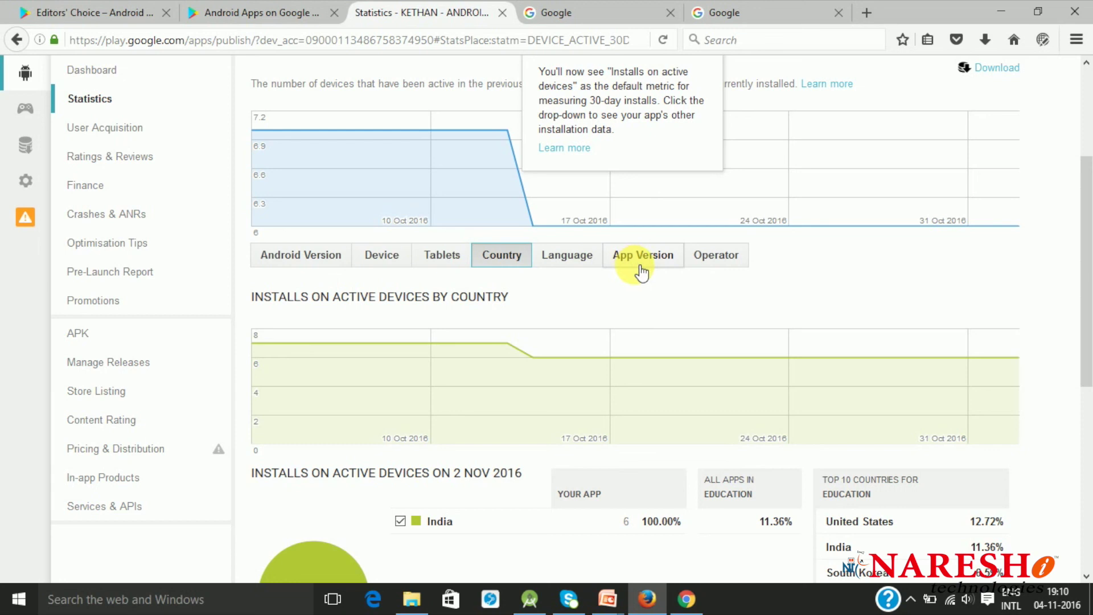
scroll(638, 268, down, 3)
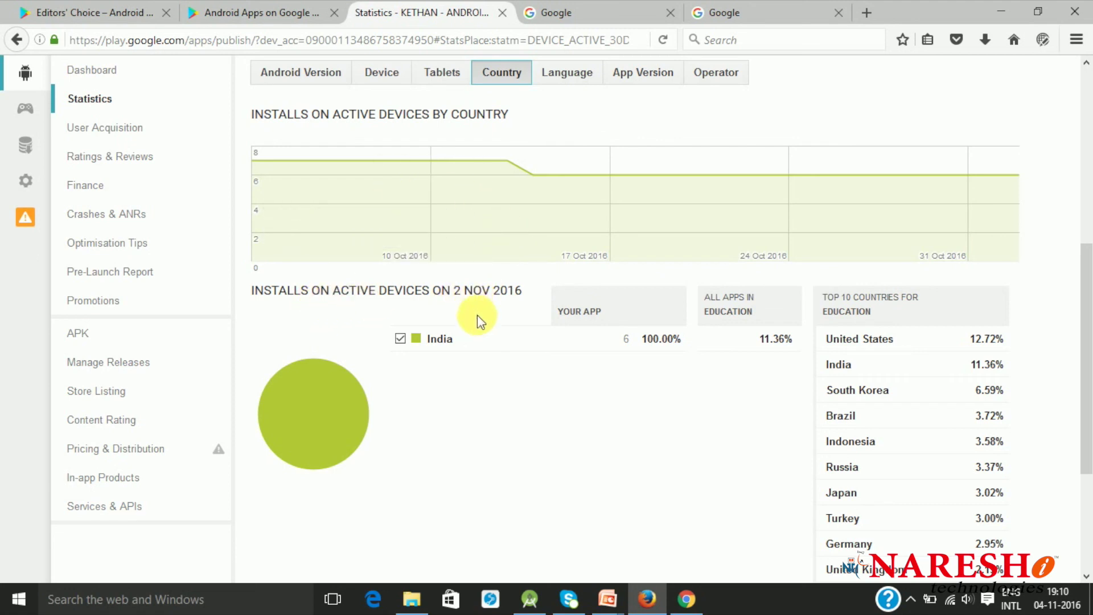
scroll(480, 327, down, 1)
scroll(481, 325, down, 1)
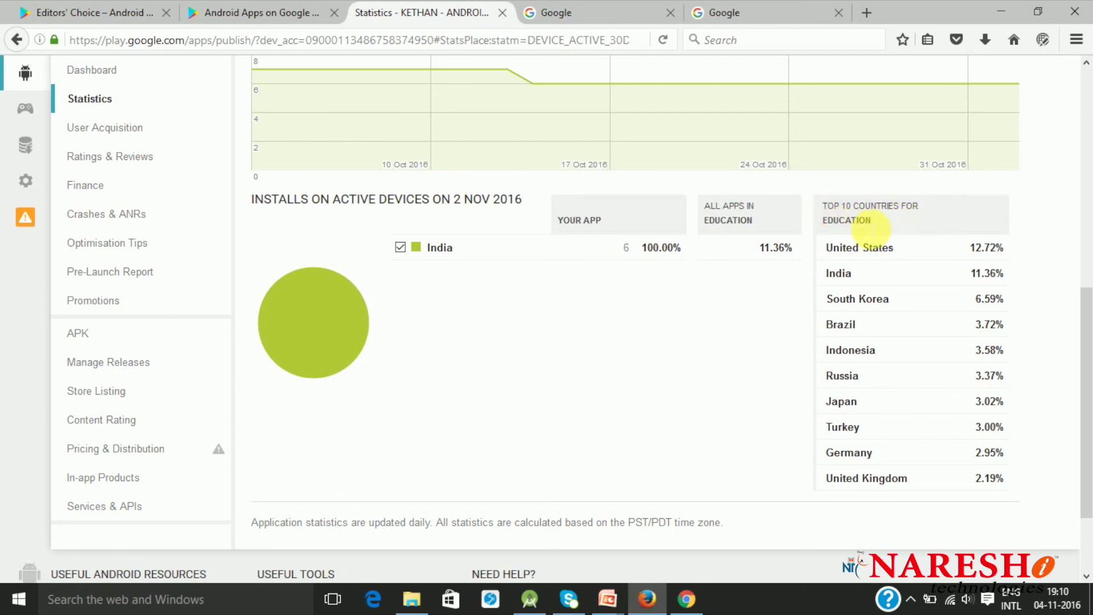
scroll(871, 229, up, 3)
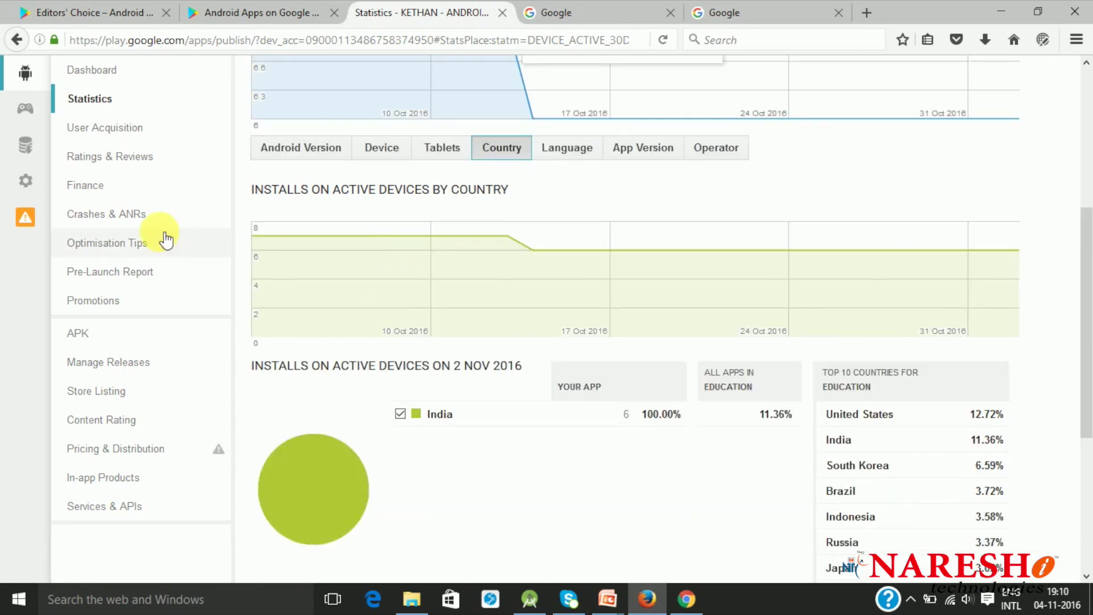
Open the Optimisation Tips page and highlight the words 'Designed for tablets' in the tablet design suggestion.
click(115, 250)
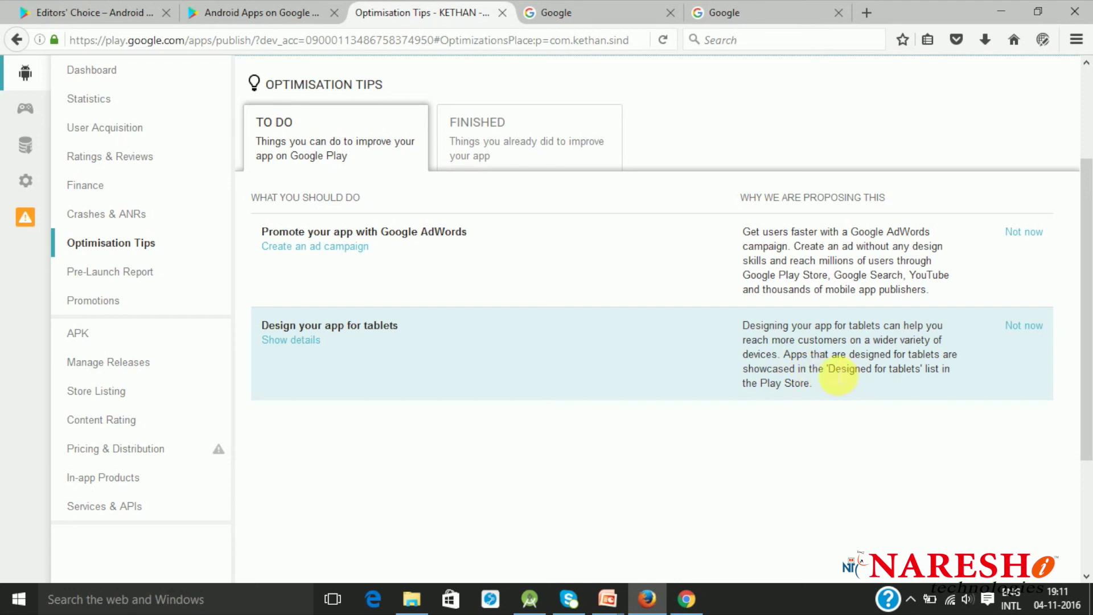
drag(829, 369, 927, 365)
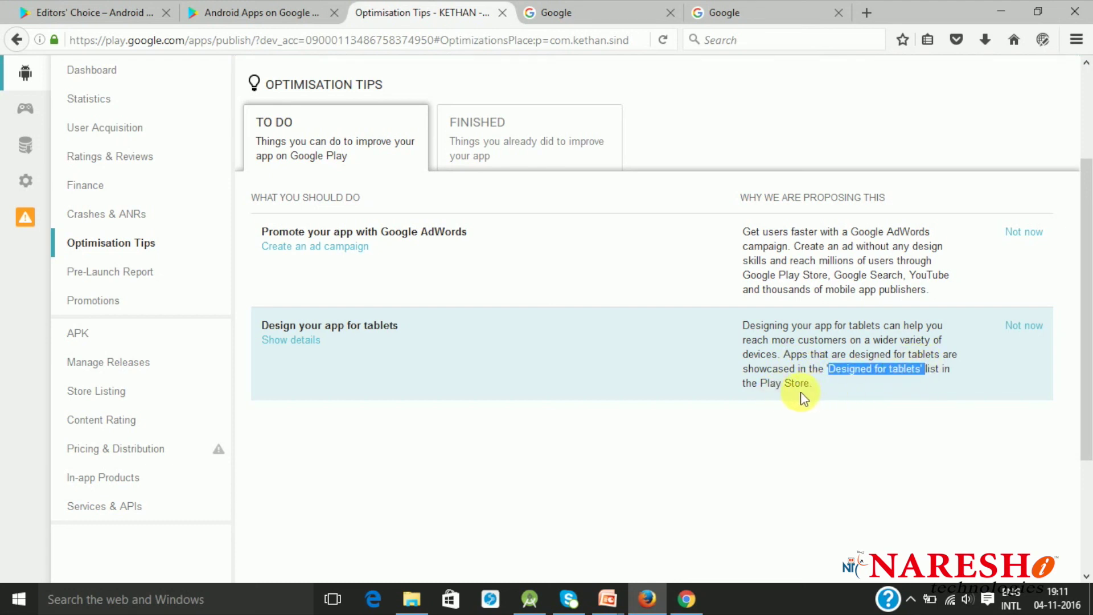
scroll(546, 368, up, 2)
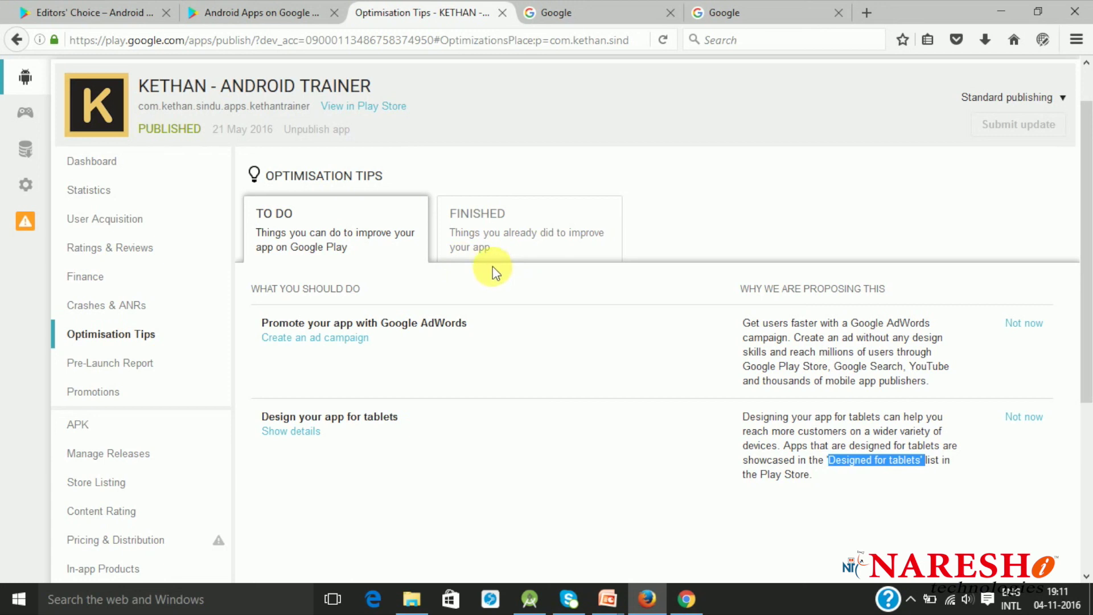
Open the Crashes & ANRs page and view the filter options for last reported period, Android version and application version.
click(129, 306)
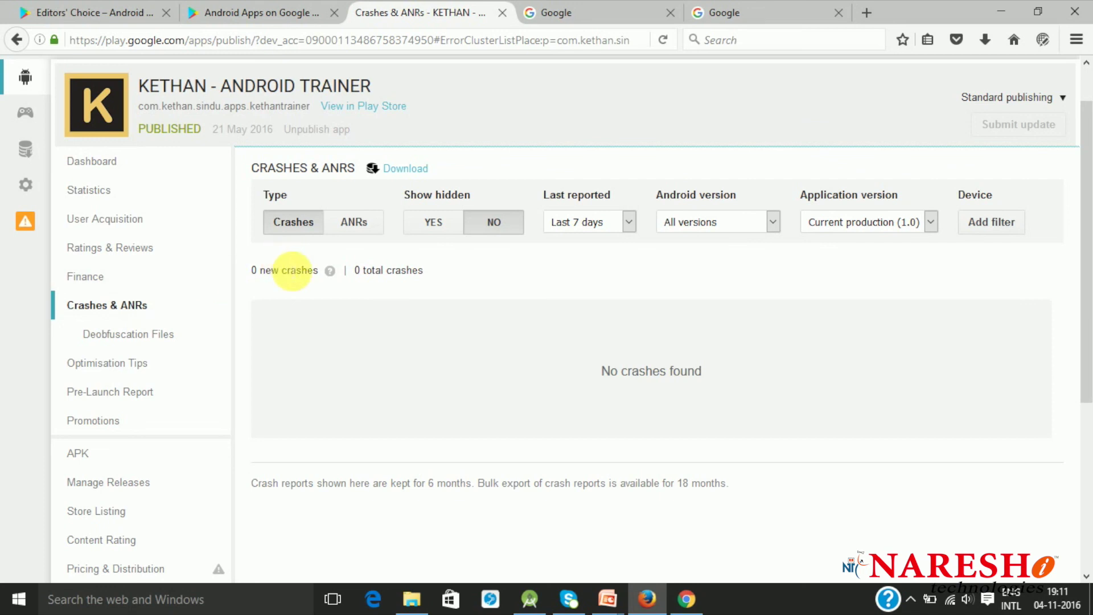
click(583, 221)
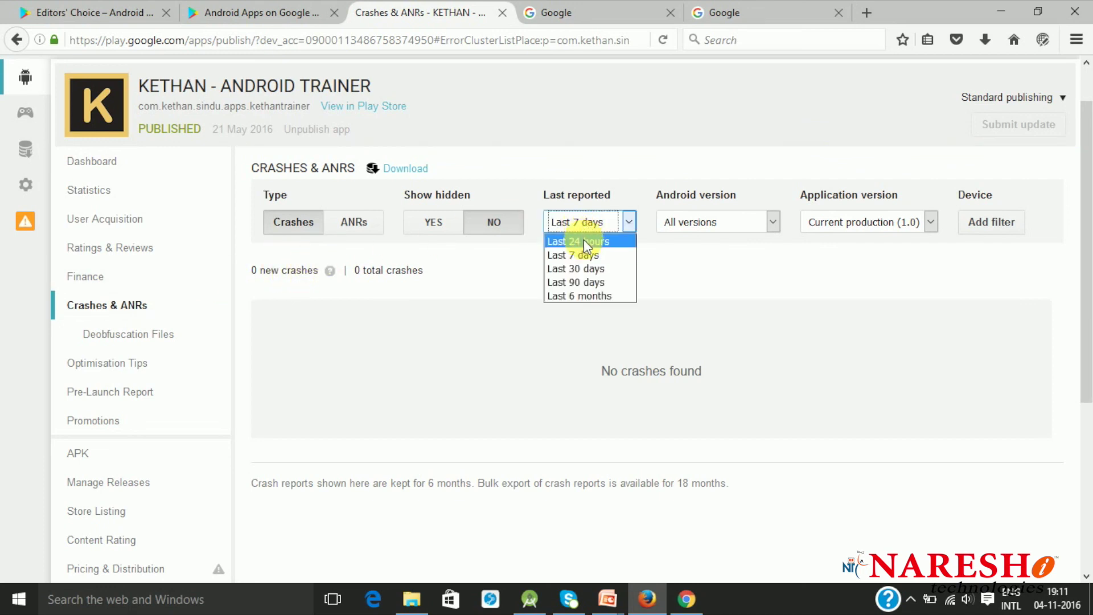
click(693, 225)
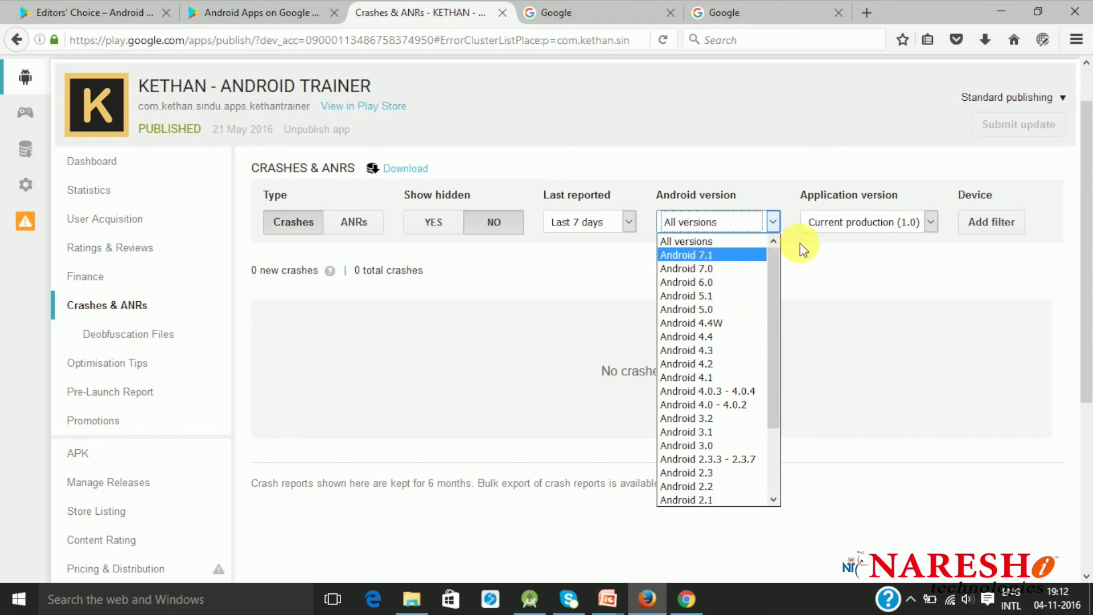
click(830, 222)
click(832, 223)
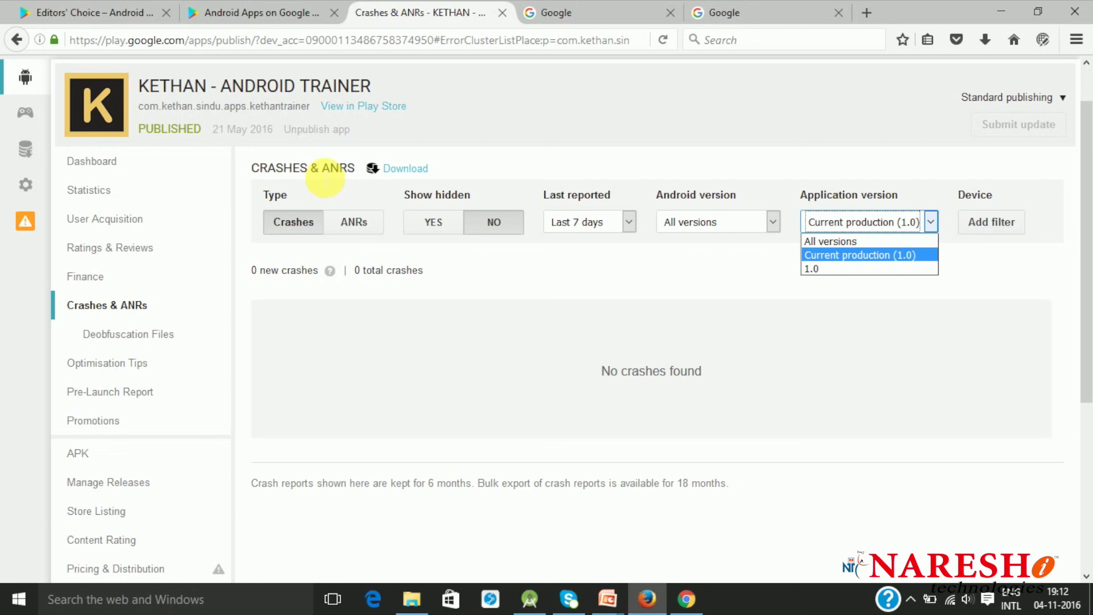
Open the Ratings & Reviews page and examine the rating summary, ratings over time and ratings breakdown.
click(140, 255)
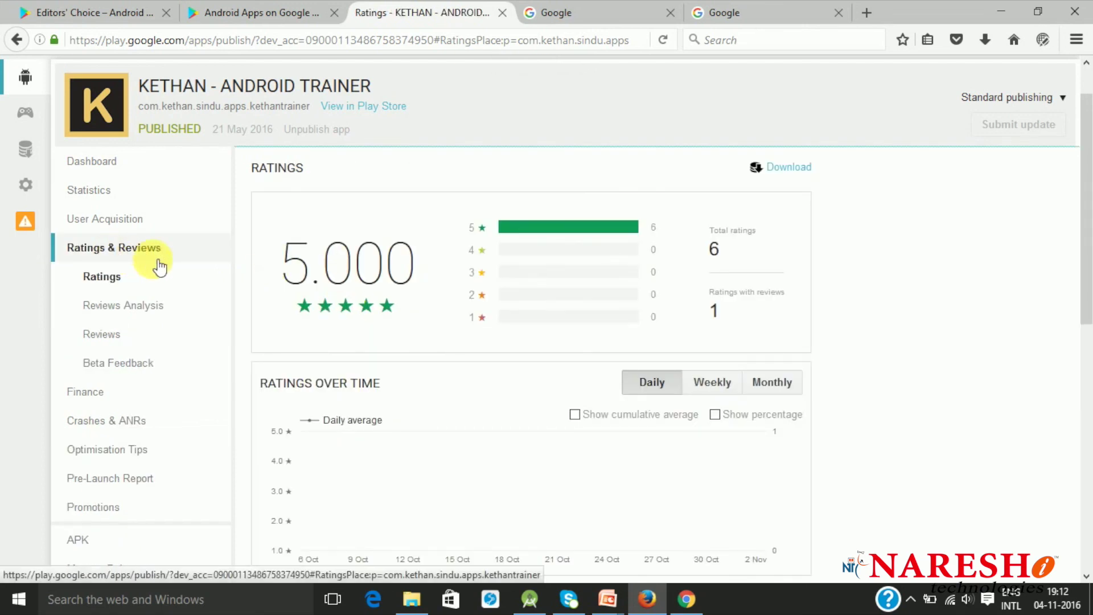
scroll(276, 302, down, 3)
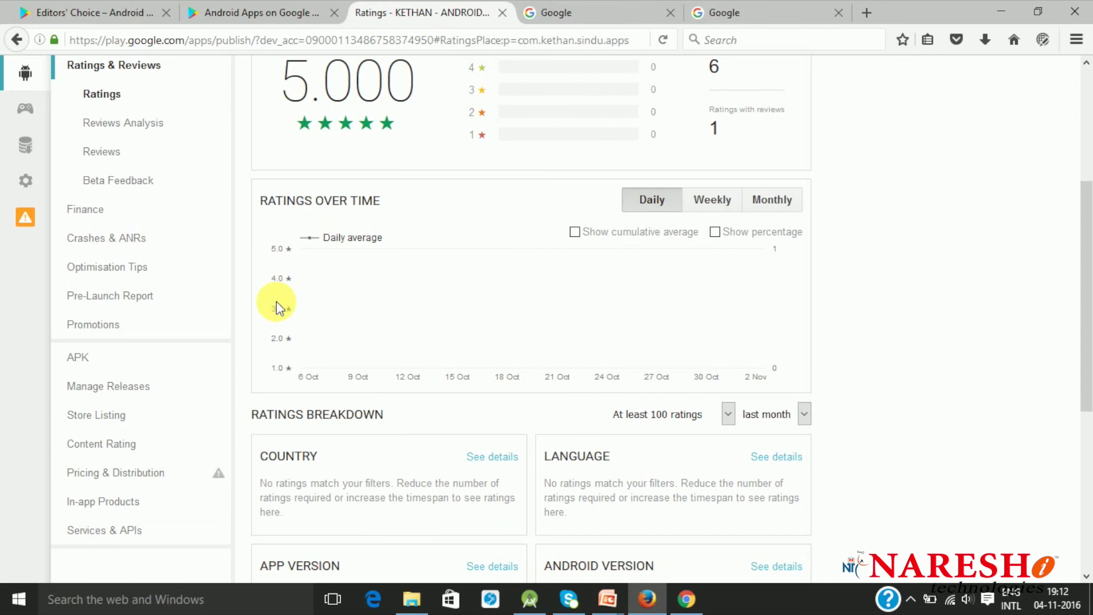
scroll(275, 302, down, 2)
scroll(276, 302, down, 2)
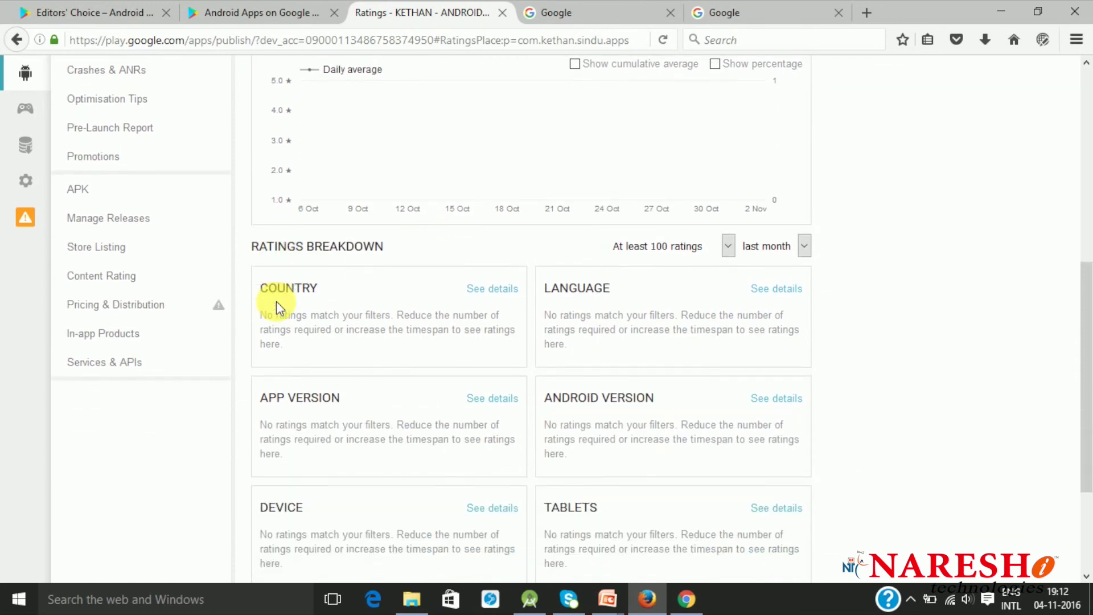
scroll(278, 275, down, 1)
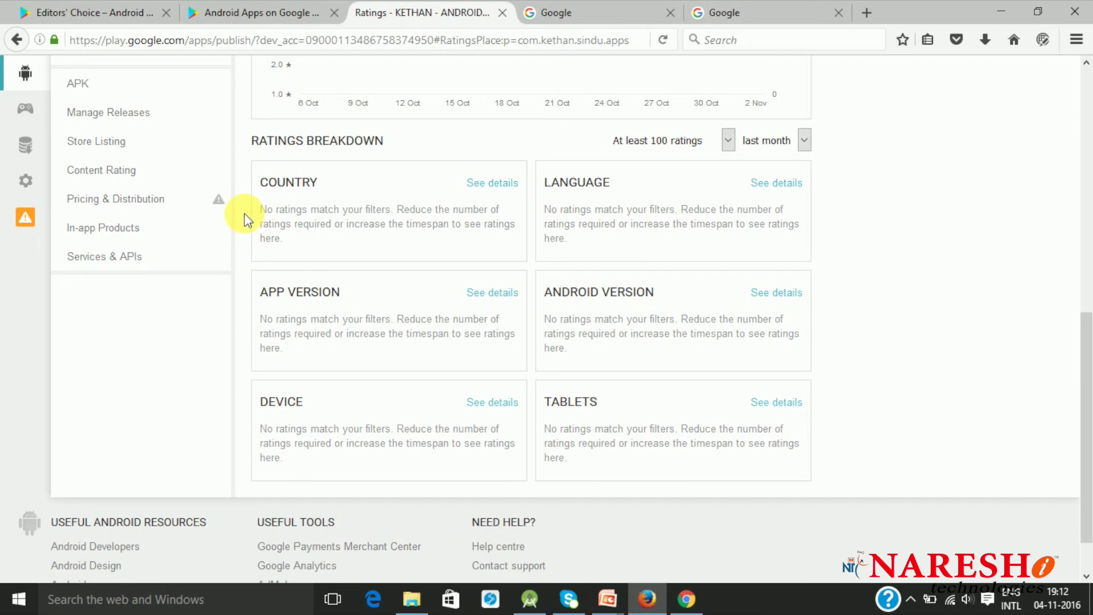
scroll(244, 213, up, 3)
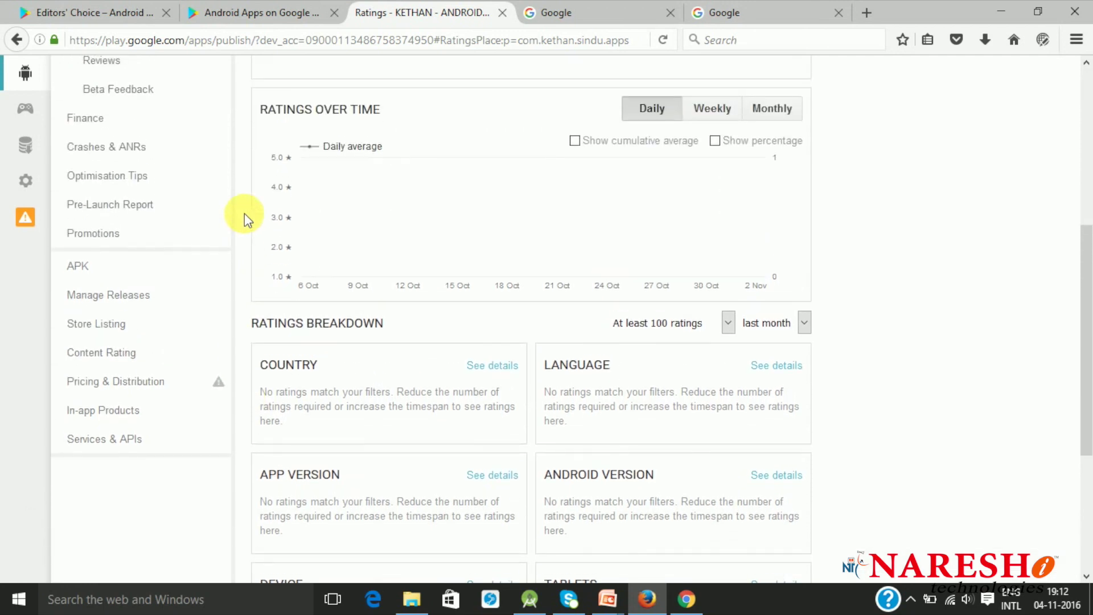
scroll(244, 213, up, 2)
scroll(244, 213, up, 2)
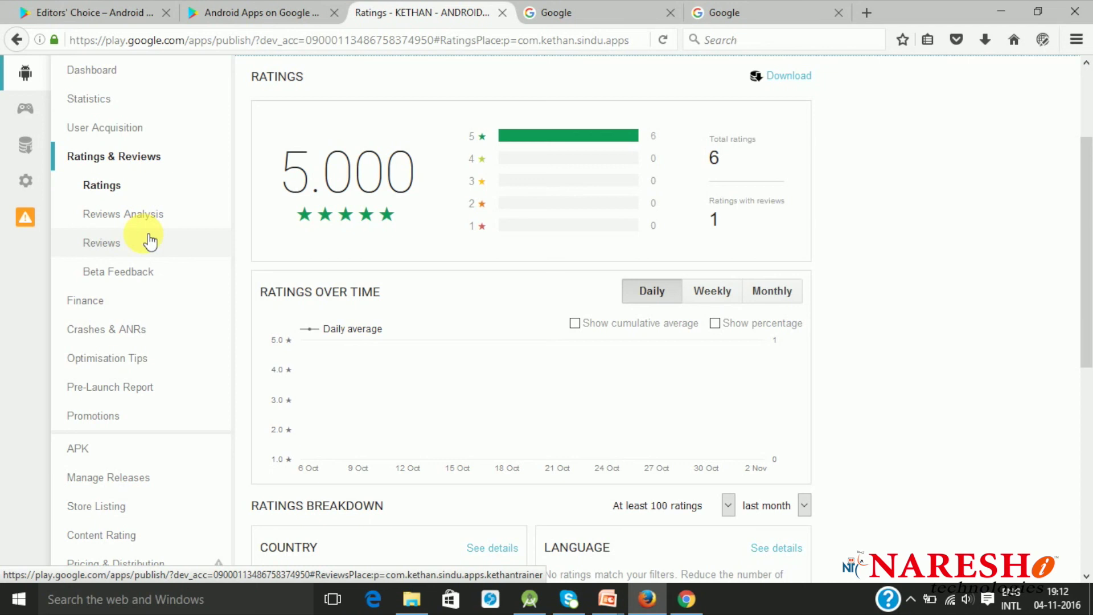
scroll(150, 242, up, 2)
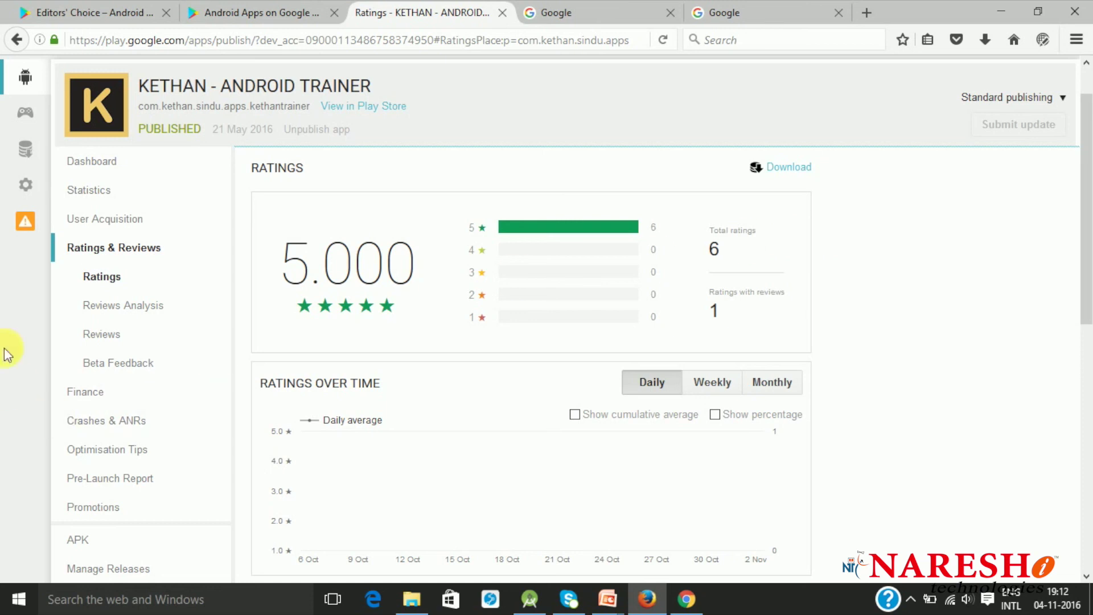
scroll(131, 253, up, 2)
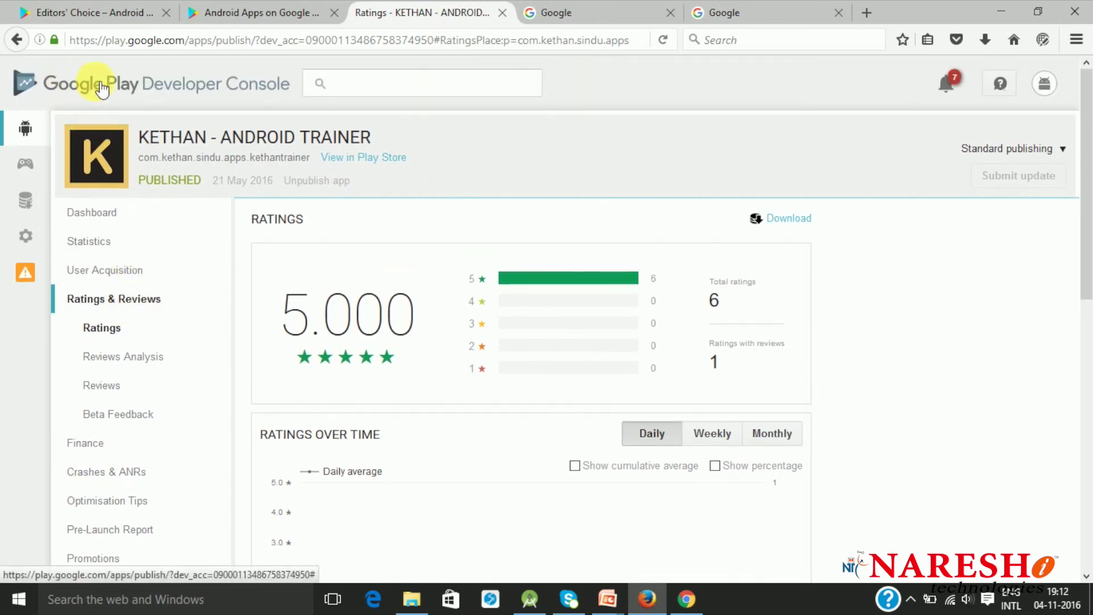